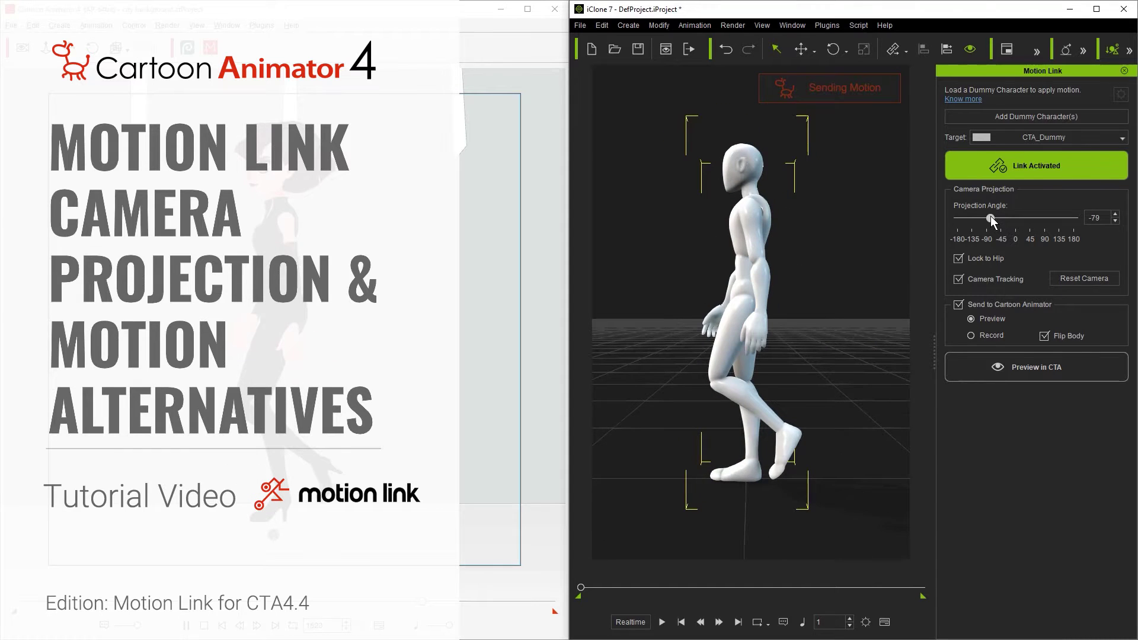
# Step: Set the Motion Link Projection Angle to 0 and stop the Preview in CTA stream
pyautogui.click(1088, 378)
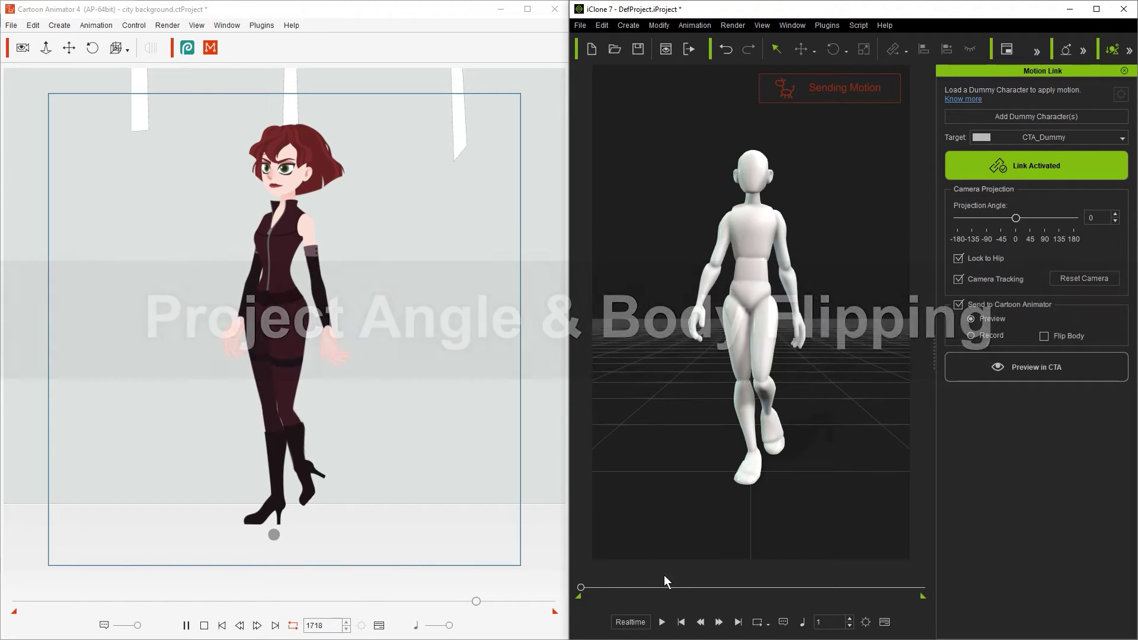
pyautogui.click(1103, 379)
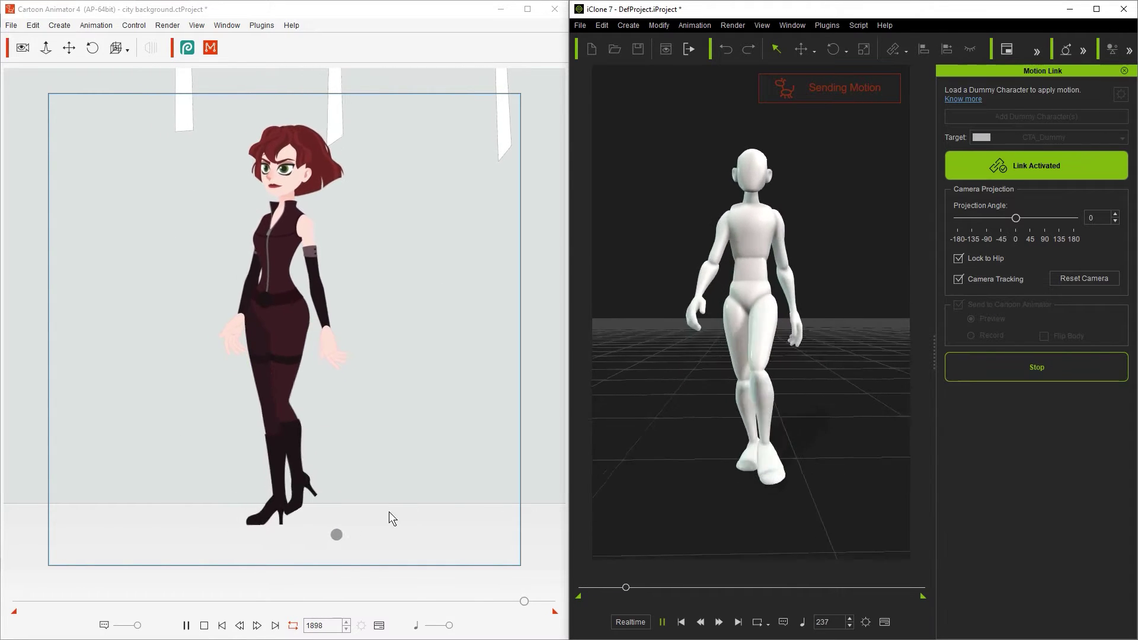
# Step: Stop the preview, snap Projection Angle to -45, and stream the three-quarter walk
pyautogui.click(1036, 368)
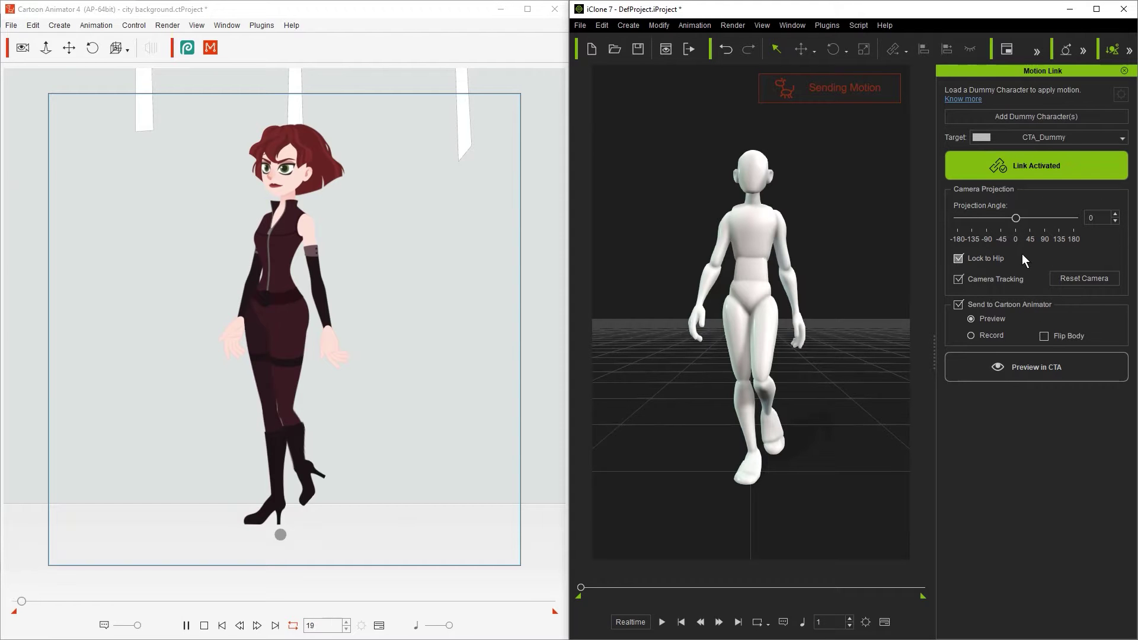
pyautogui.moveTo(1015, 220)
pyautogui.mouseDown()
pyautogui.moveTo(1040, 219)
pyautogui.moveTo(995, 227)
pyautogui.mouseUp()
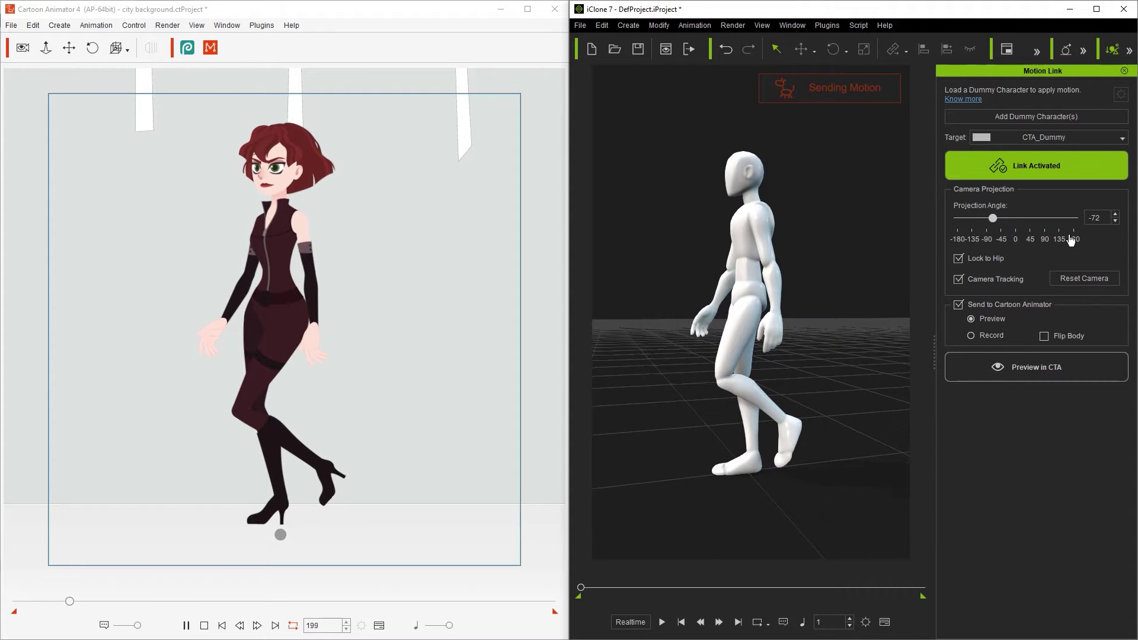
pyautogui.click(1002, 240)
pyautogui.click(1036, 368)
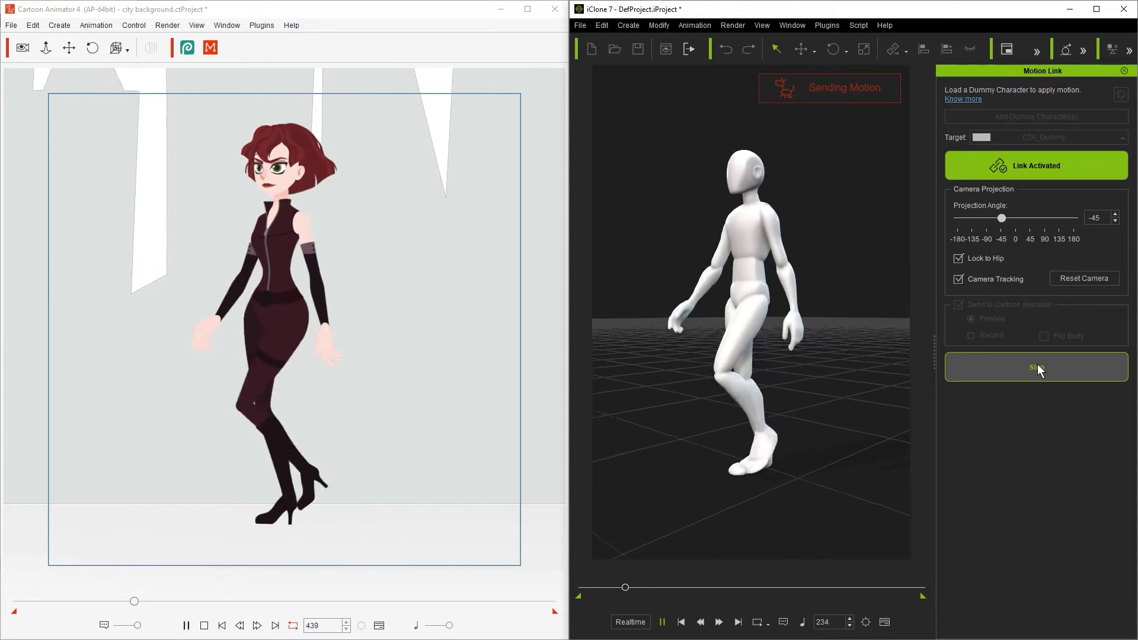
pyautogui.click(1037, 368)
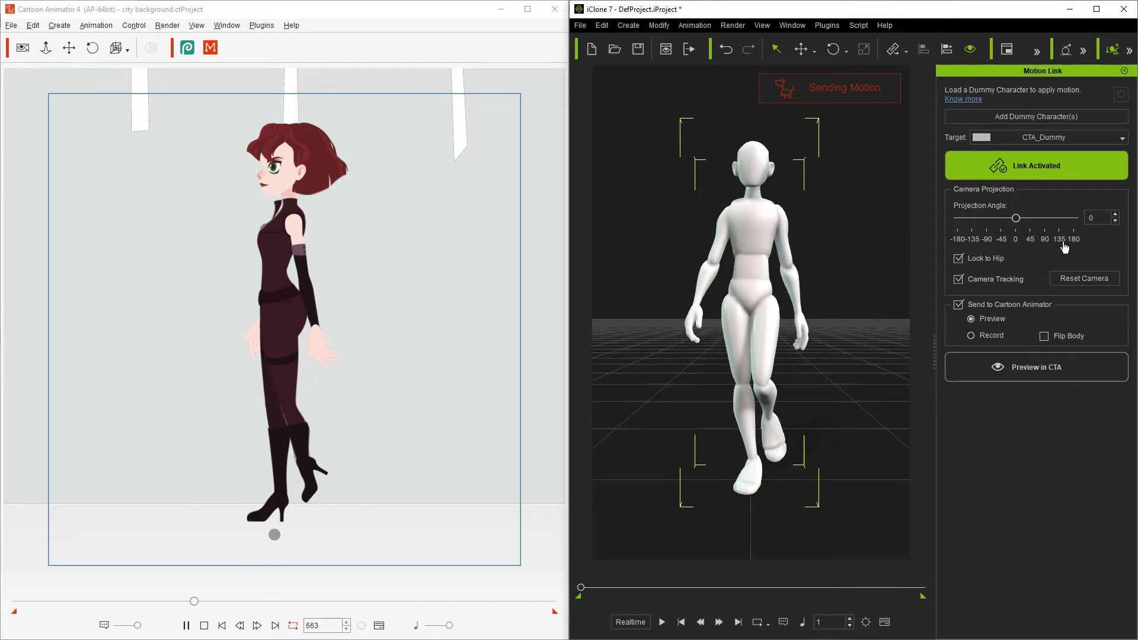
# Step: Snap Projection Angle to -90 and preview the side-profile walk in Cartoon Animator
pyautogui.moveTo(1017, 219); pyautogui.dragTo(987, 218)
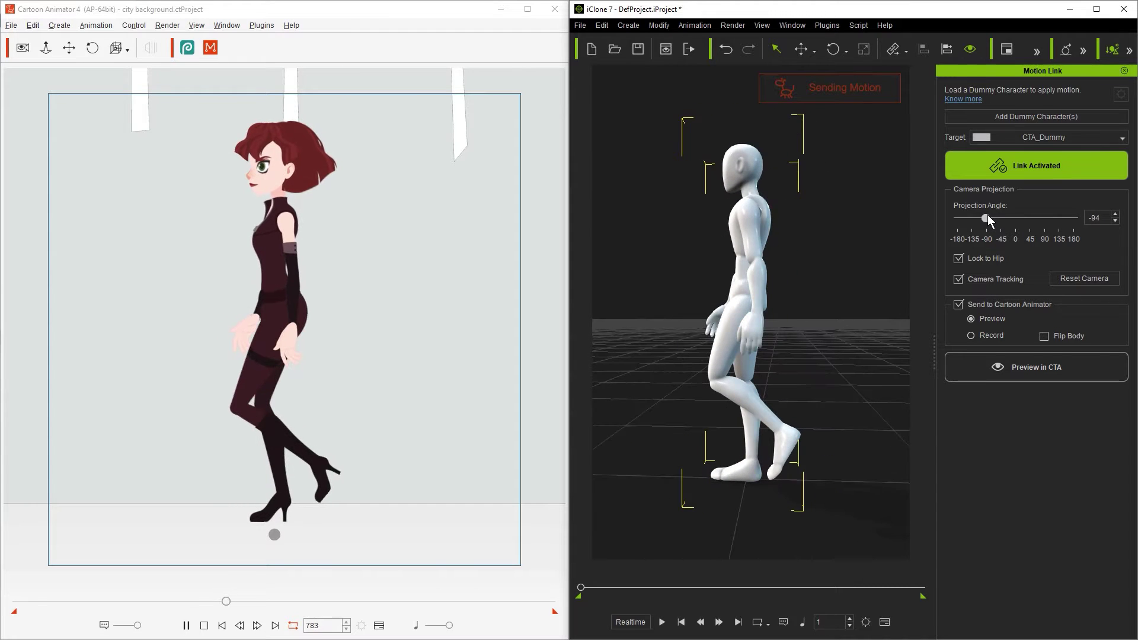
pyautogui.click(991, 241)
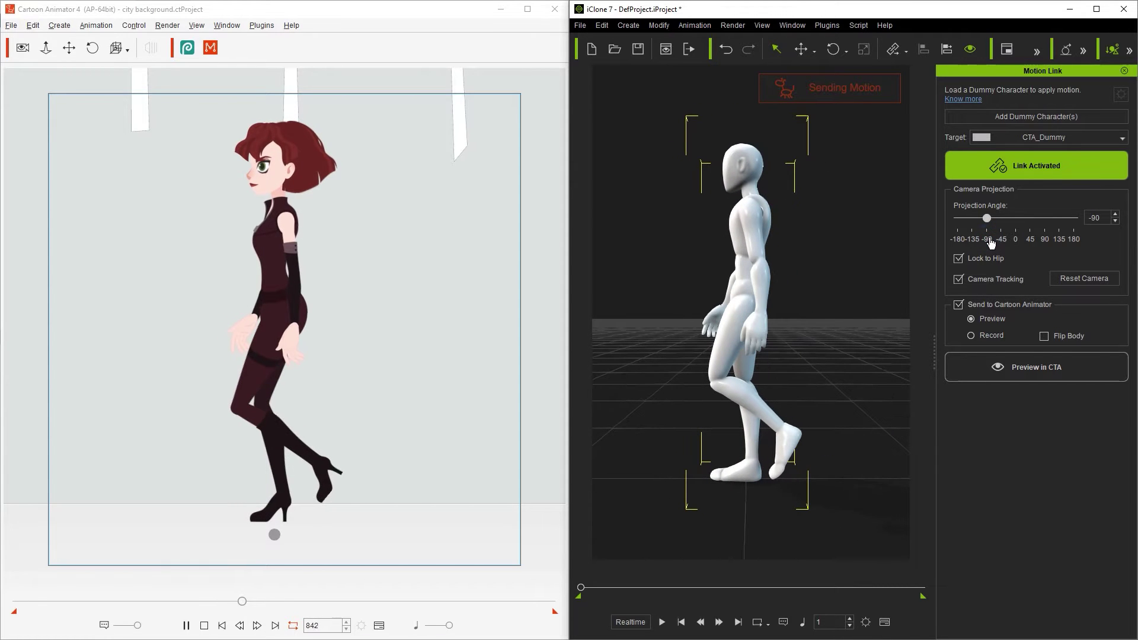
pyautogui.click(1018, 367)
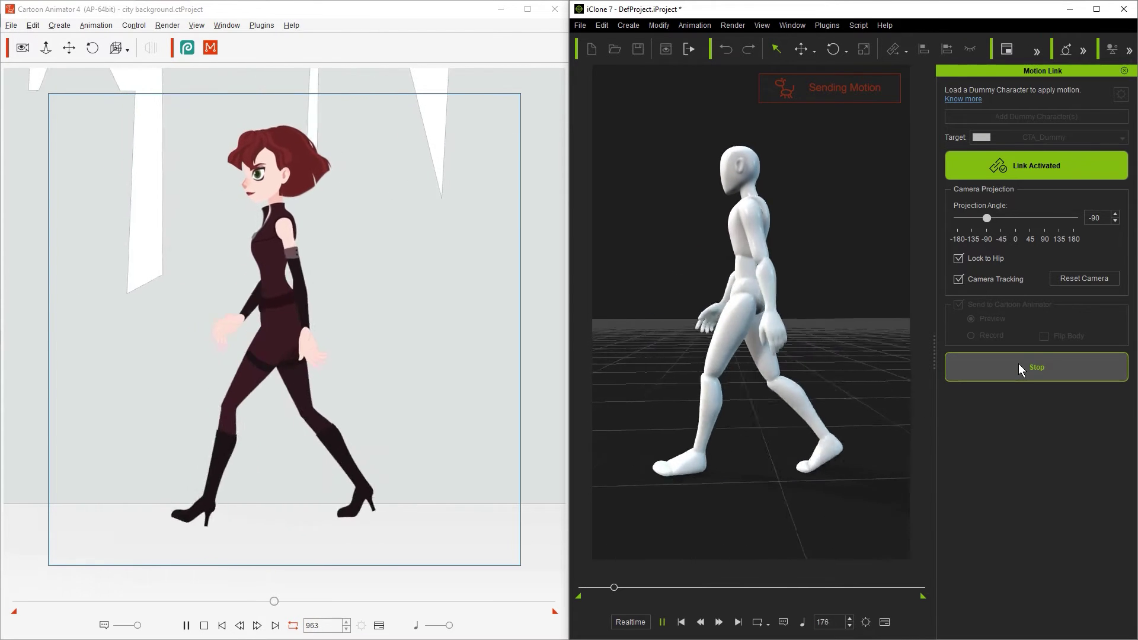
pyautogui.click(1020, 369)
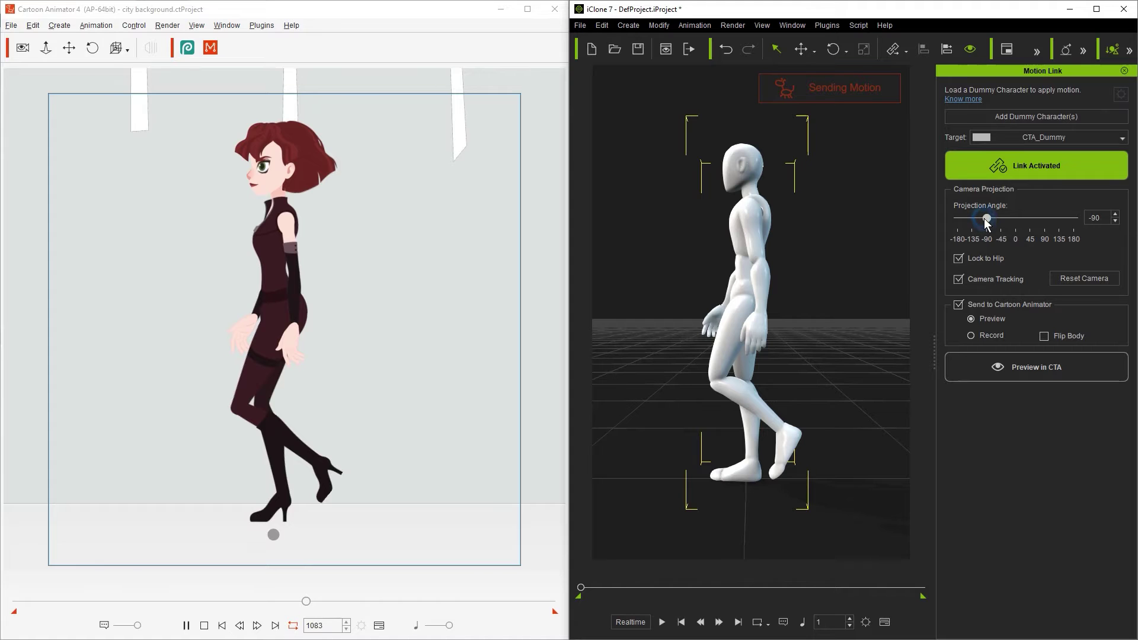
# Step: Set Projection Angle to 90, enable Flip Body, and preview the right-facing walk
pyautogui.moveTo(986, 222); pyautogui.dragTo(1044, 226)
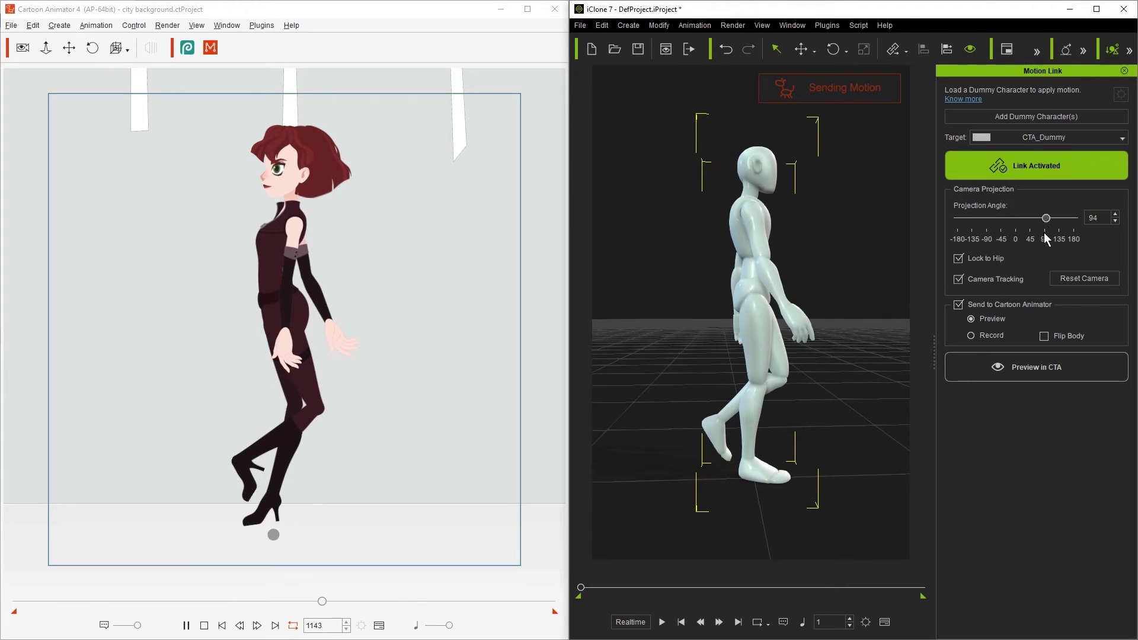
pyautogui.click(1045, 242)
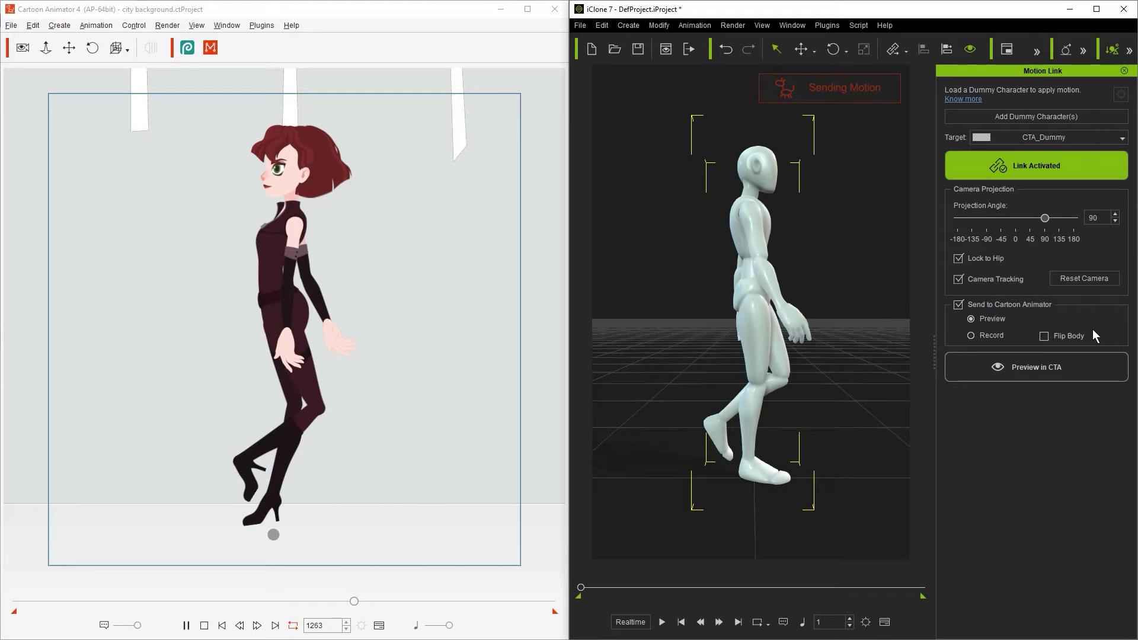
pyautogui.click(1054, 337)
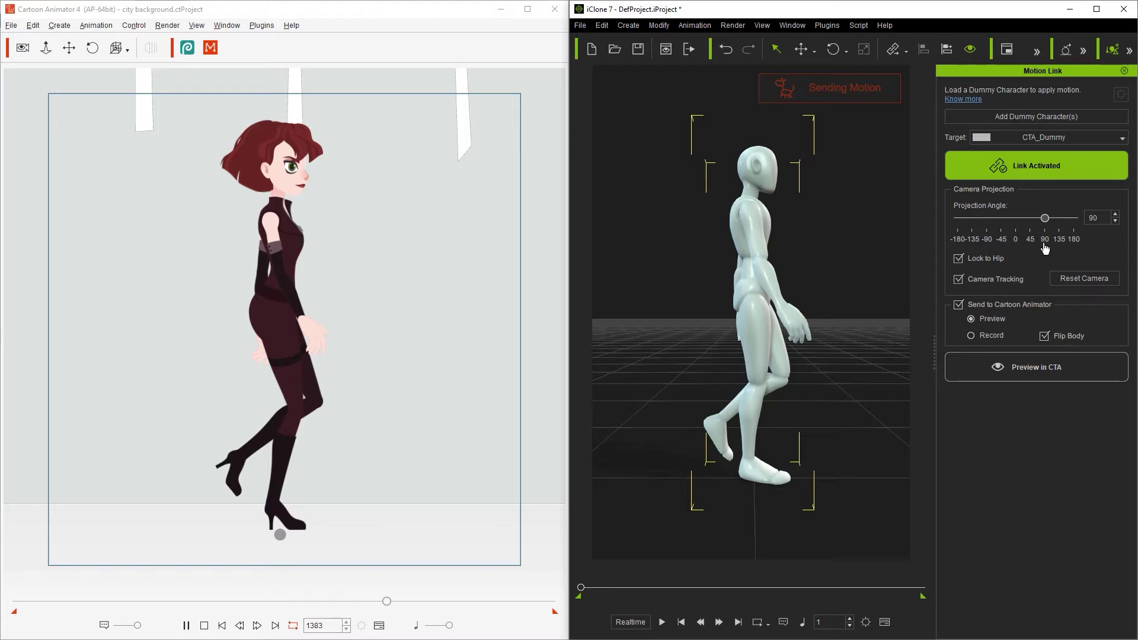
pyautogui.moveTo(1045, 218)
pyautogui.mouseDown()
pyautogui.moveTo(987, 218)
pyautogui.moveTo(1044, 218)
pyautogui.mouseUp()
pyautogui.click(1041, 362)
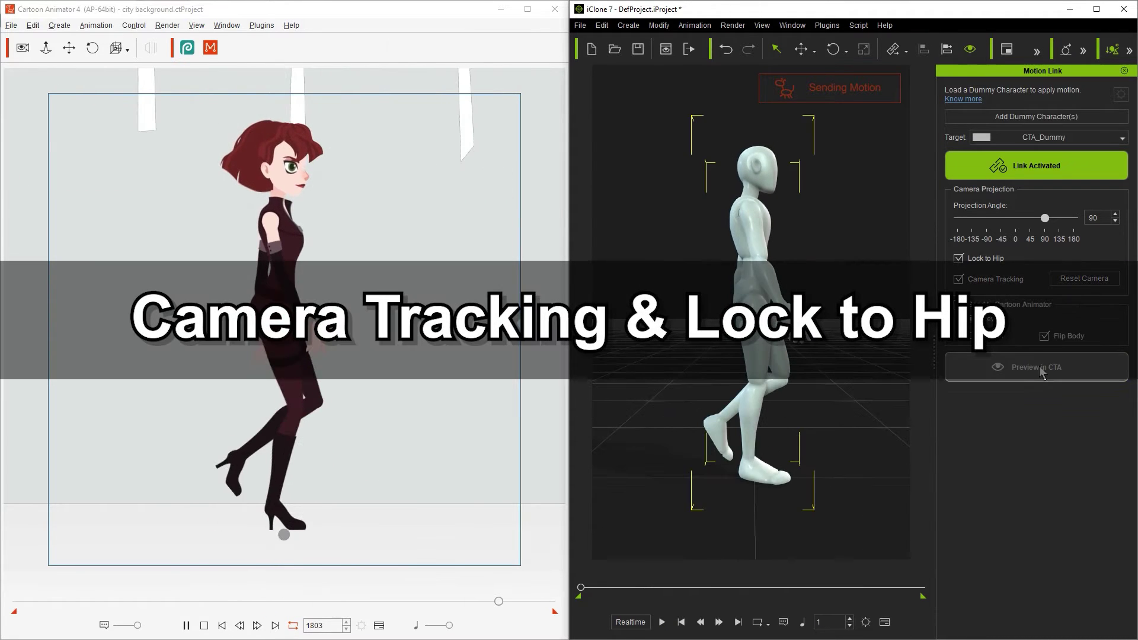
# Step: Turn off Lock to Hip and Camera Tracking and preview the -90 walk crossing the stage
pyautogui.click(1034, 372)
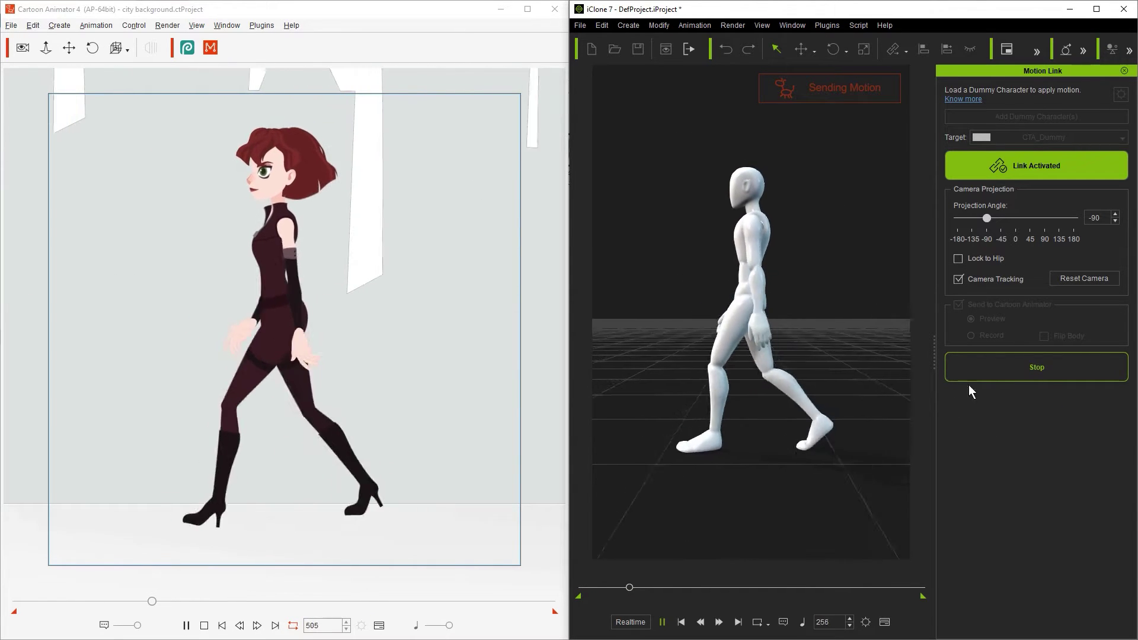
pyautogui.click(981, 374)
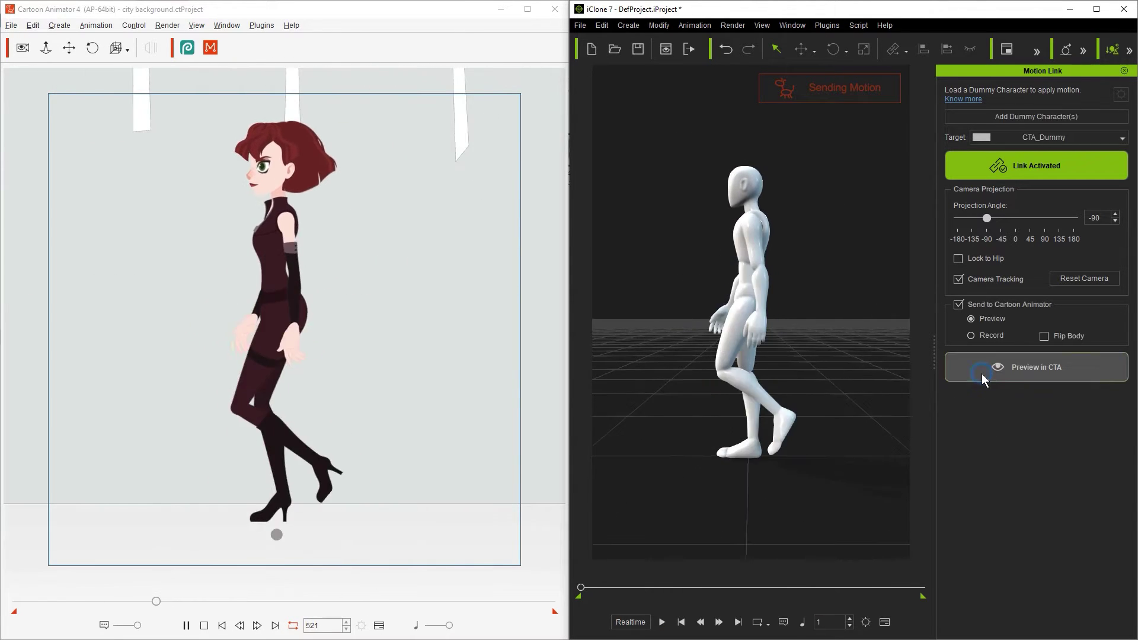
pyautogui.click(957, 279)
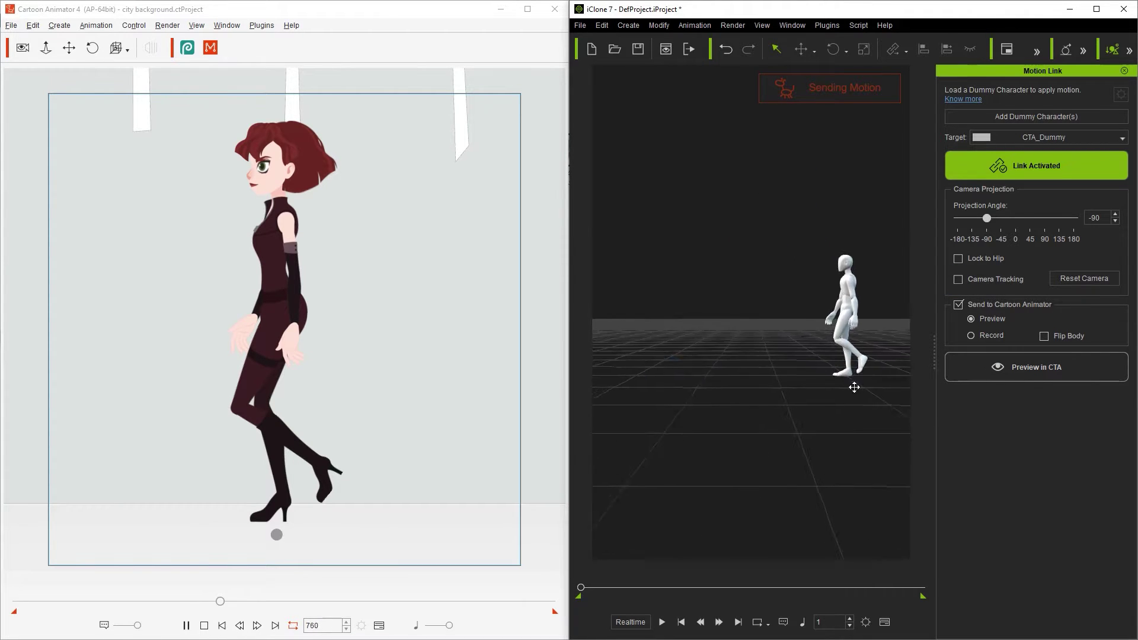
pyautogui.click(1047, 372)
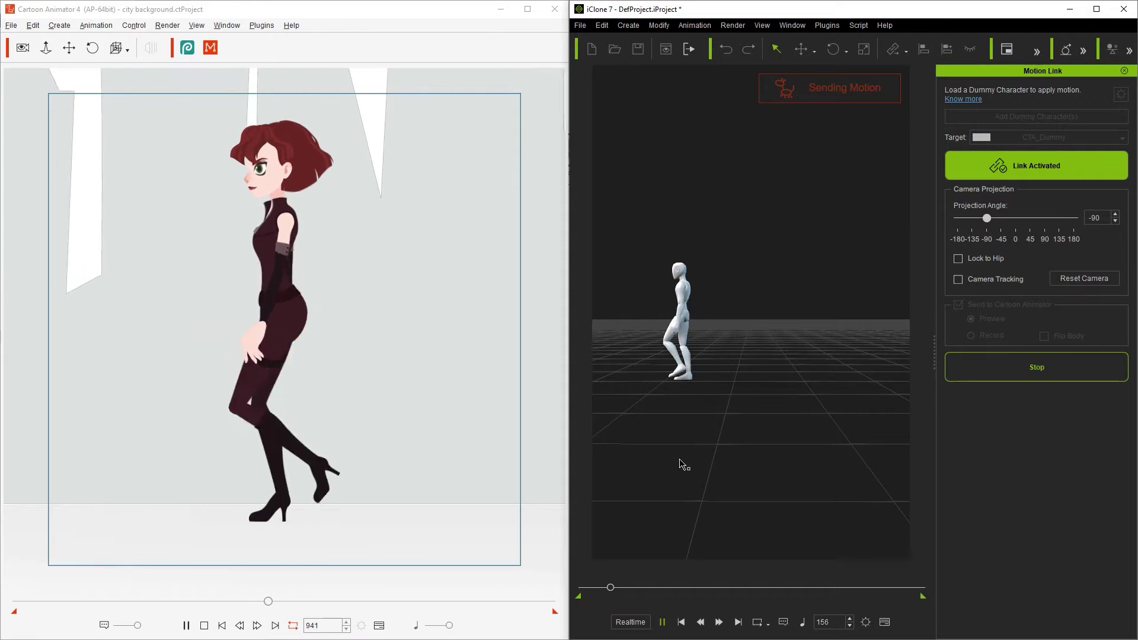
pyautogui.click(1028, 372)
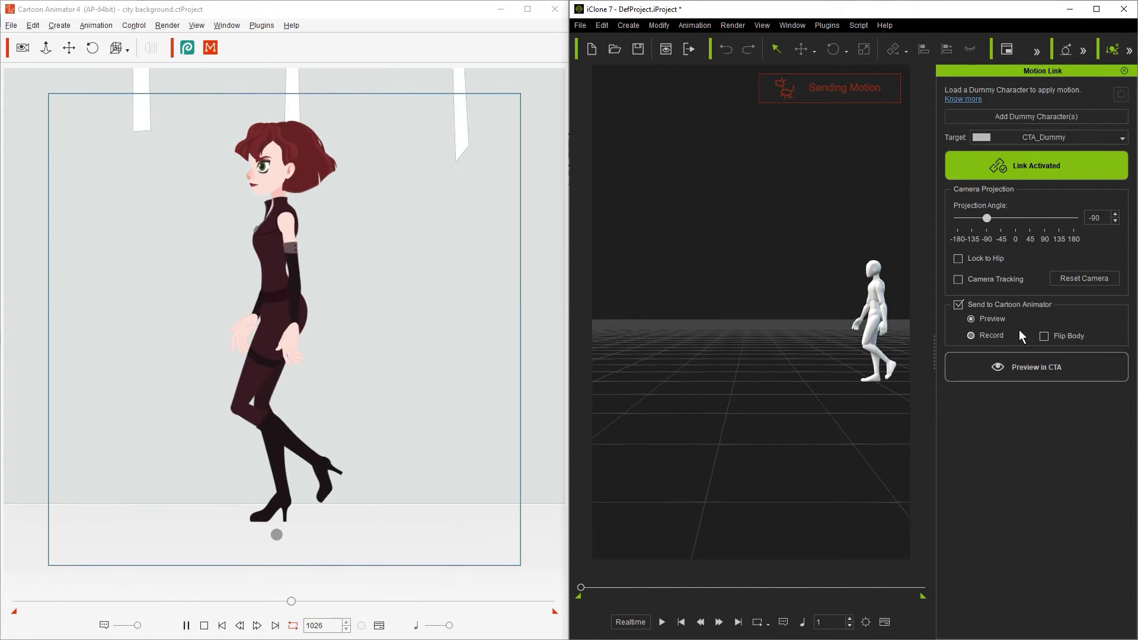
pyautogui.click(990, 279)
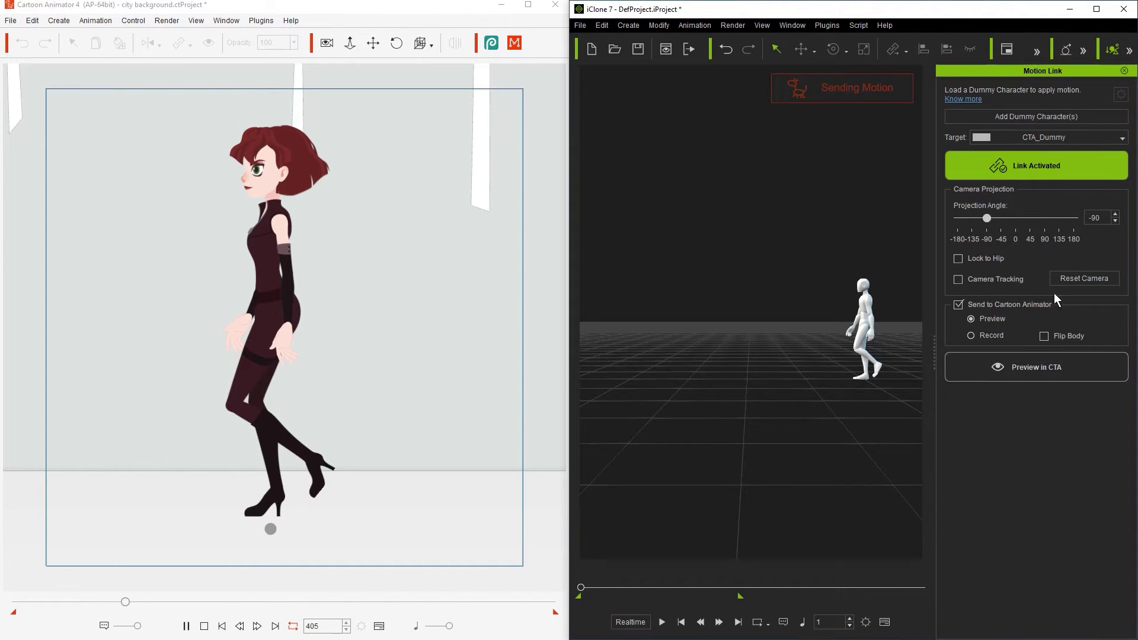
# Step: Pause Send to Cartoon Animator, review the Motion LIVE 2D settings, then resume sending
pyautogui.click(1014, 304)
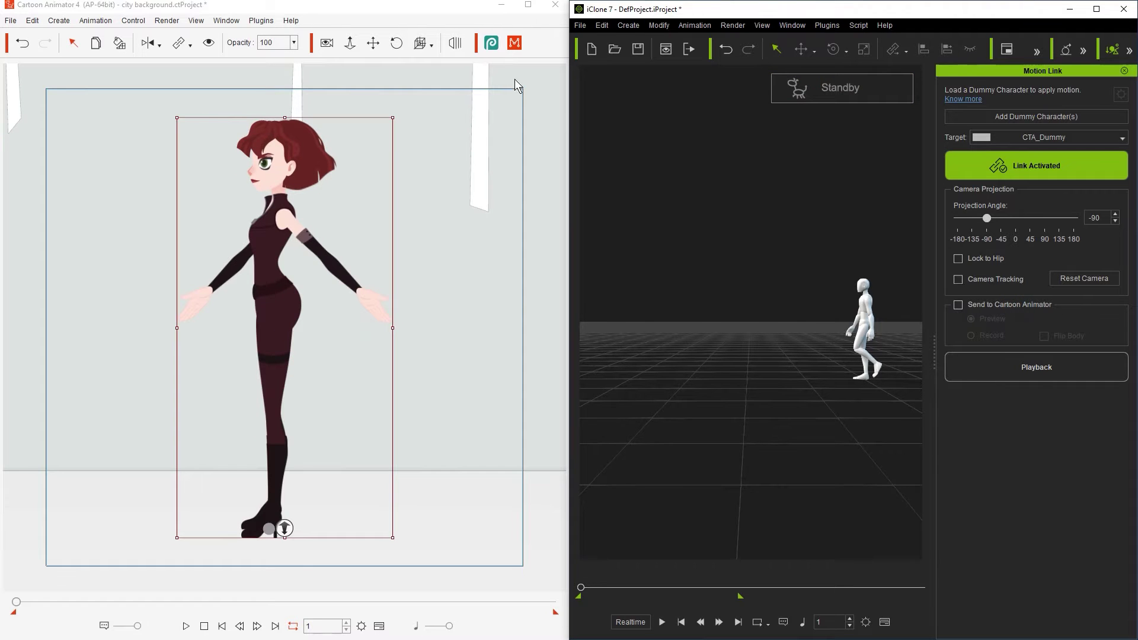
pyautogui.click(437, 13)
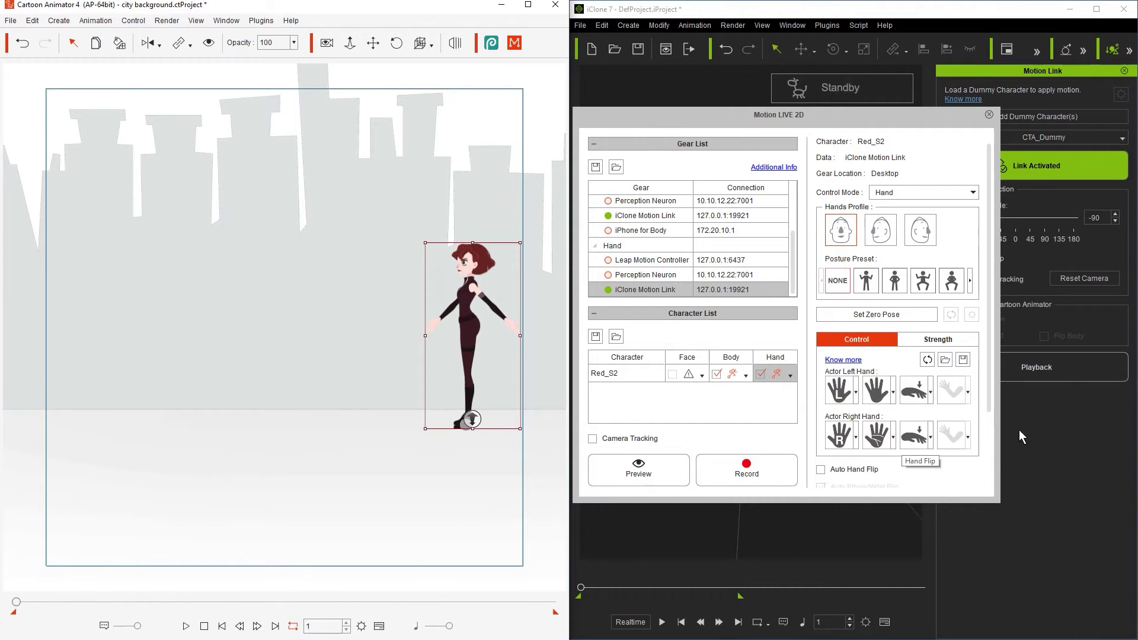
pyautogui.click(1065, 426)
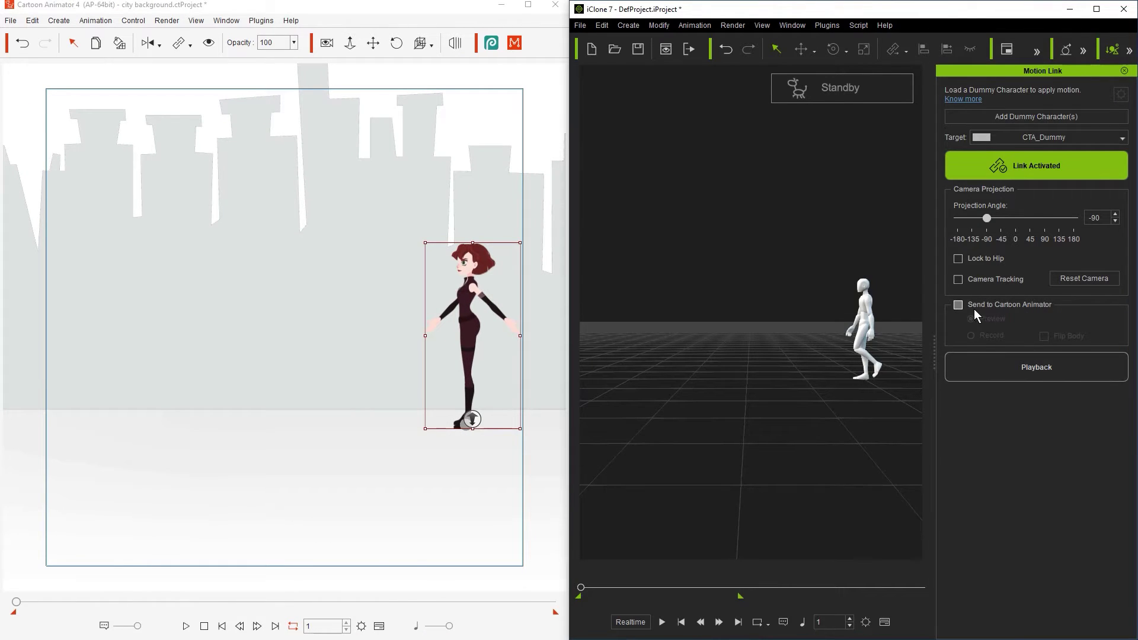
pyautogui.click(959, 305)
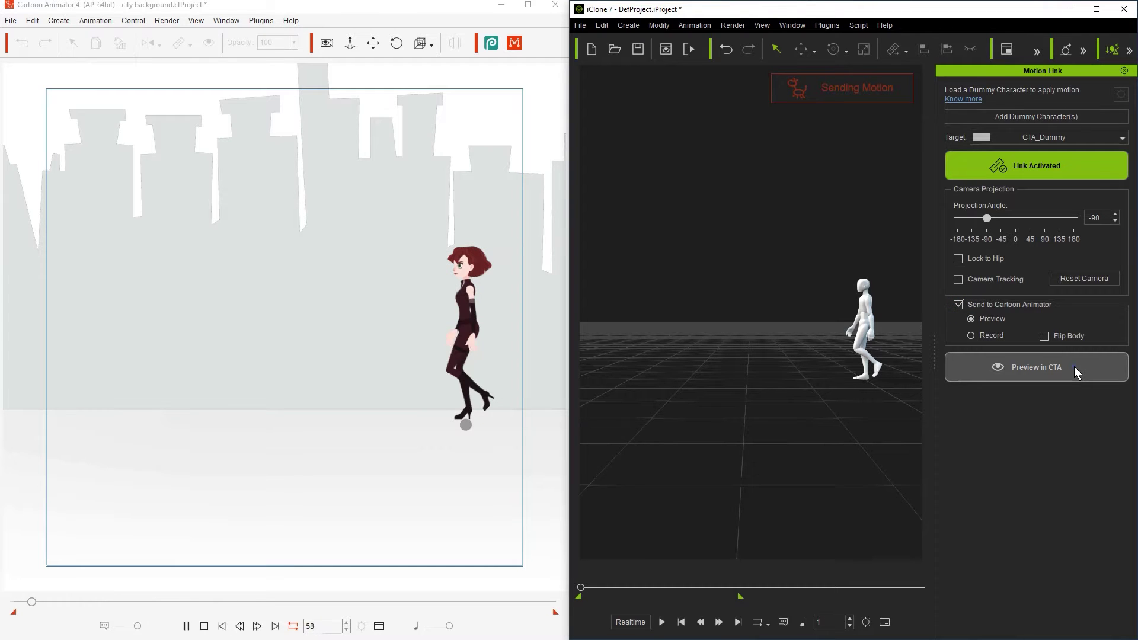
# Step: Preview the walk in Cartoon Animator, tilt the viewport, and reset the camera to default
pyautogui.click(1074, 366)
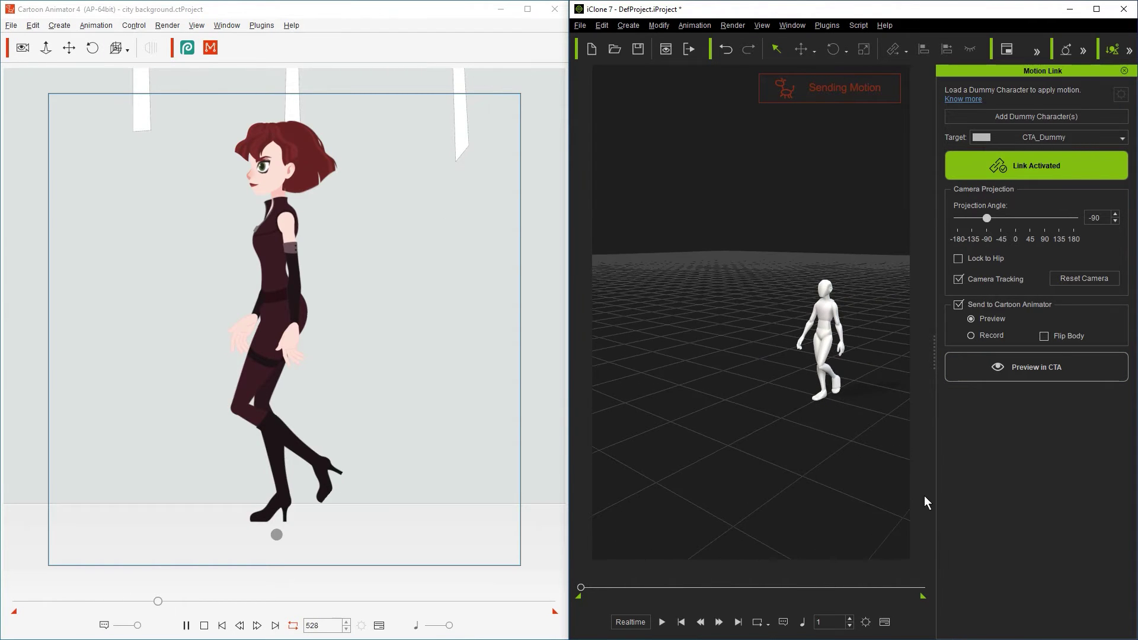
pyautogui.moveTo(830, 498); pyautogui.dragTo(803, 452)
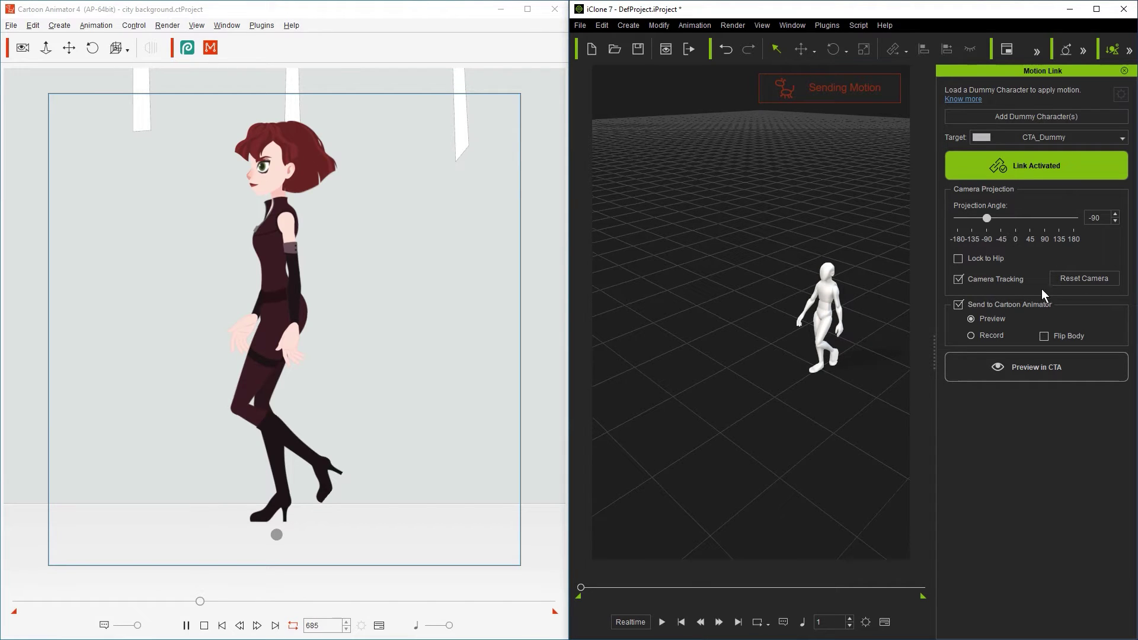
pyautogui.click(1083, 278)
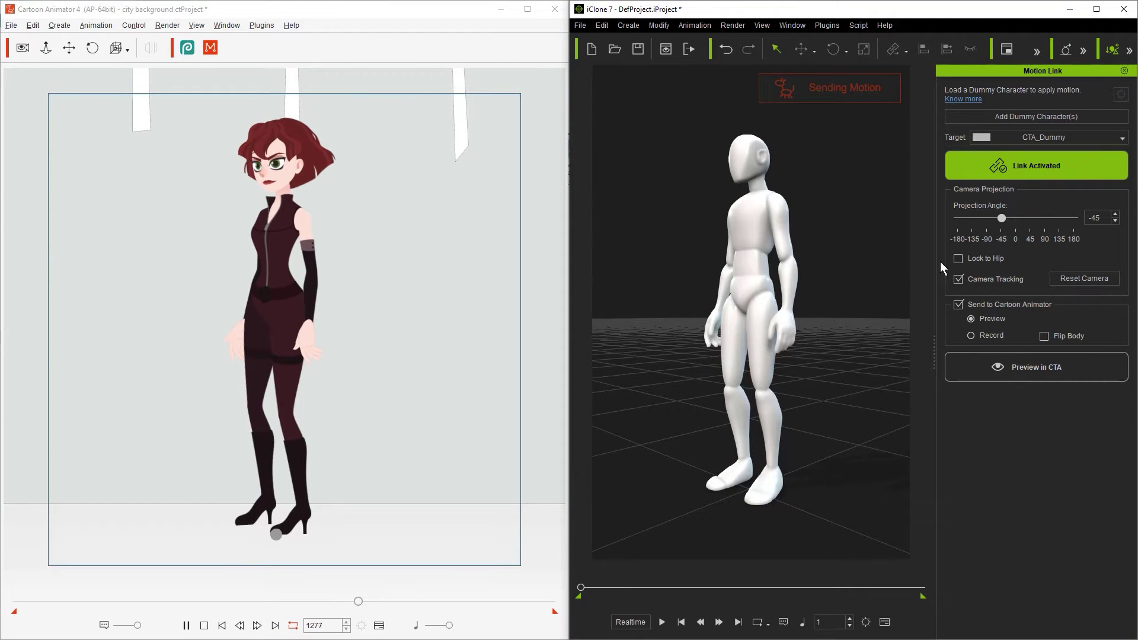
# Step: Preview the posing motion on the cartoon woman, then preview again with Lock to Hip on
pyautogui.click(1037, 366)
pyautogui.click(1000, 364)
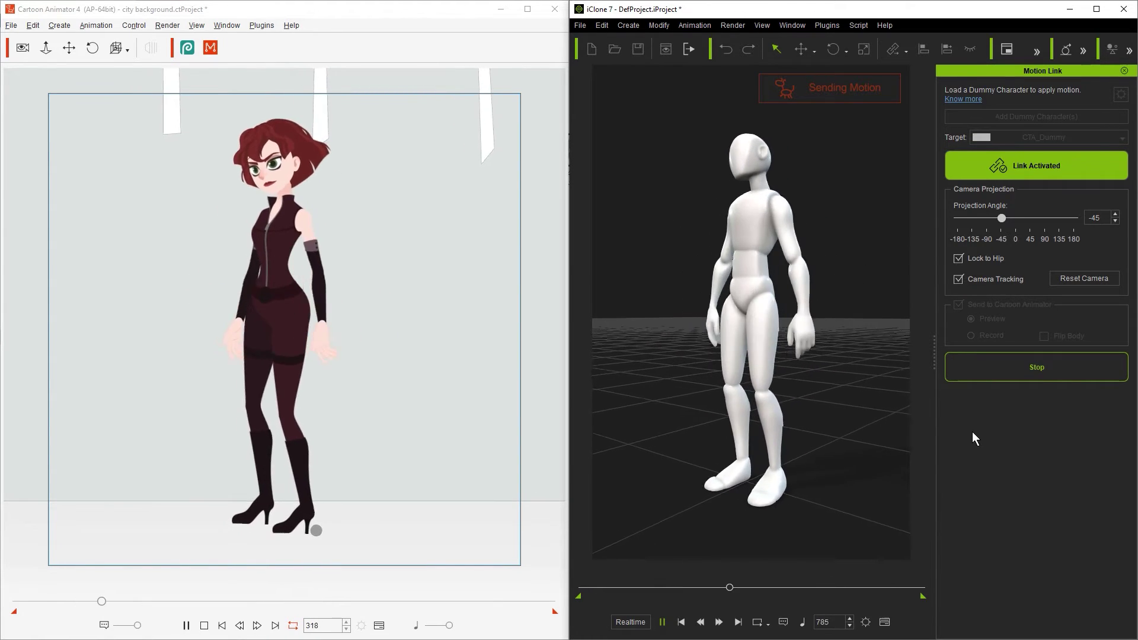
# Step: Stop the Lock to Hip preview after comparing the cartoon poses
pyautogui.click(978, 375)
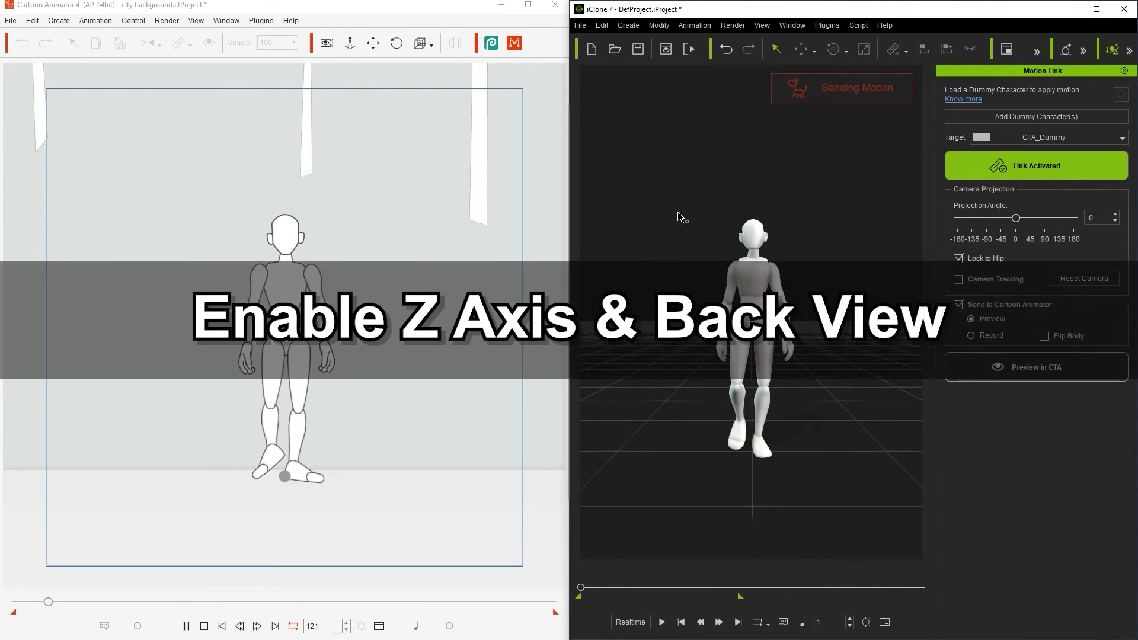
# Step: Preview and stop the front-facing walk at angle 0, then open Motion LIVE 2D
pyautogui.click(973, 378)
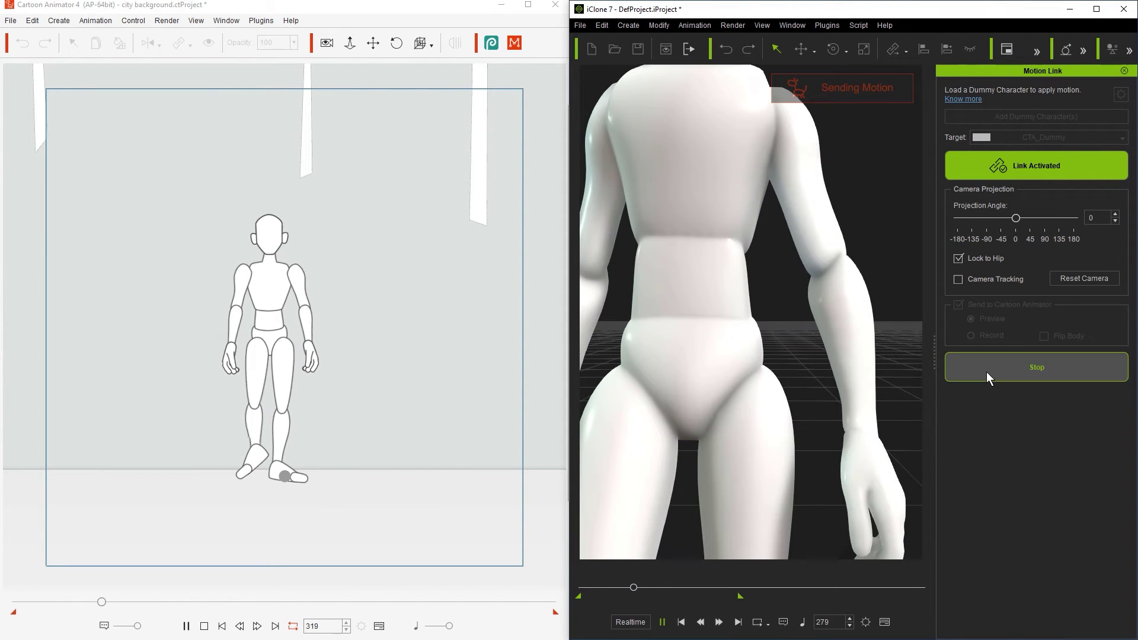
pyautogui.click(986, 372)
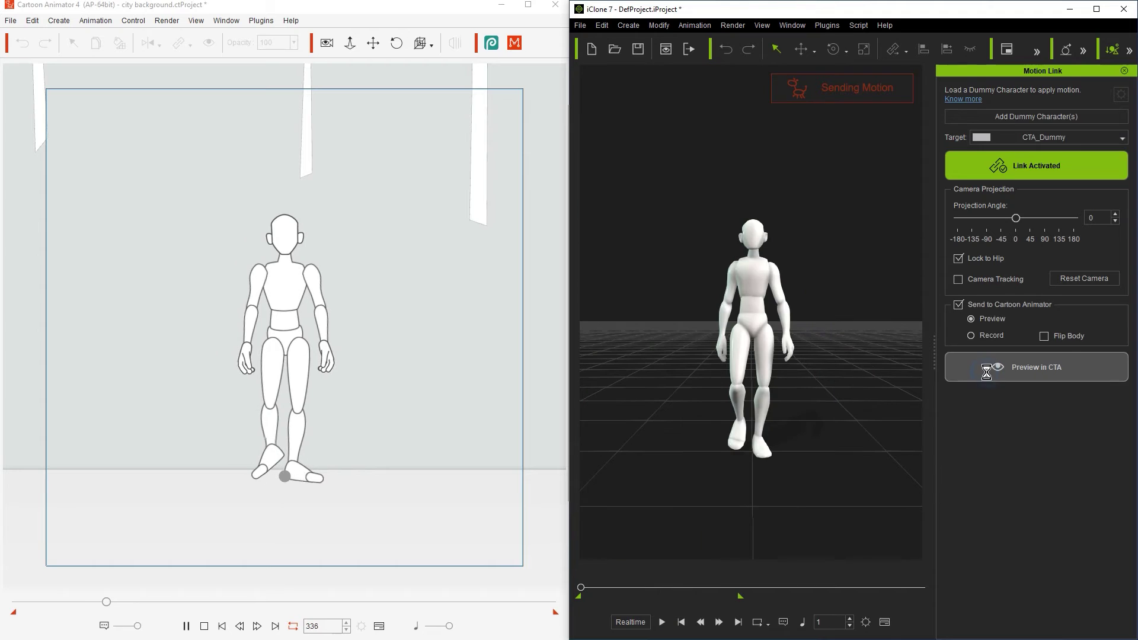
pyautogui.click(422, 36)
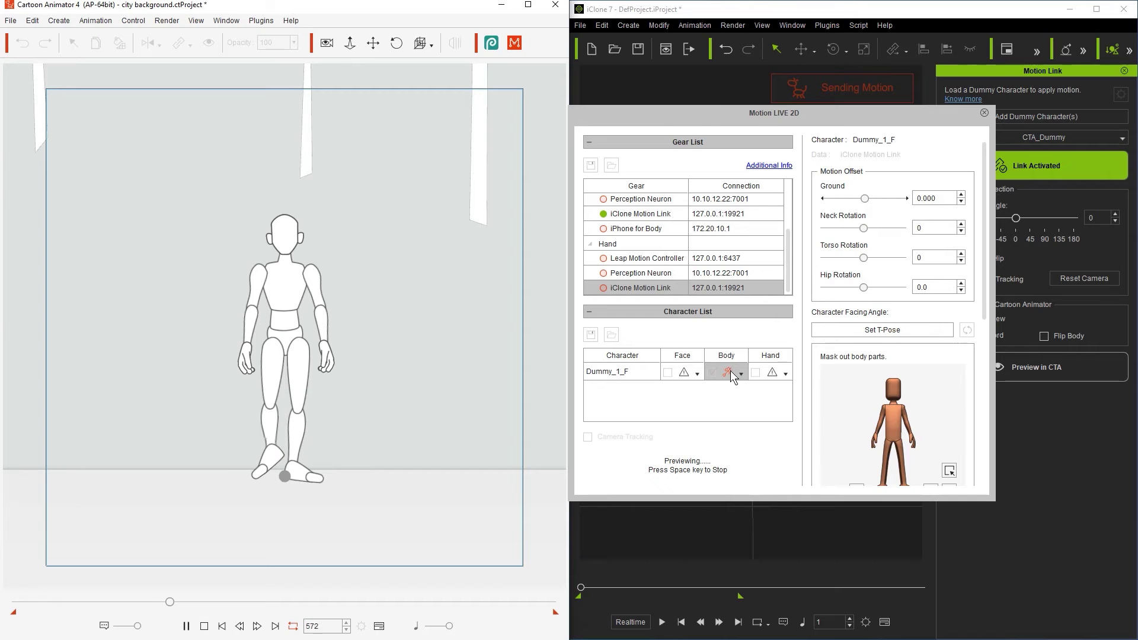
# Step: Enable Z Axis depth at 300 in the dummy's body settings
pyautogui.scroll(-5, 972, 192)
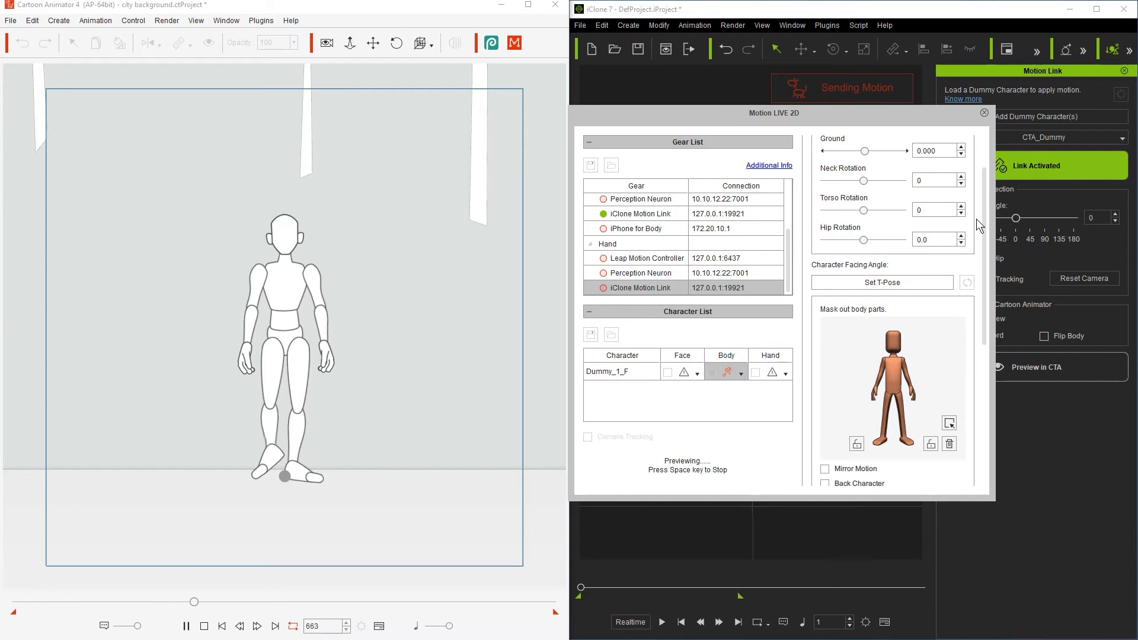
pyautogui.scroll(-1, 879, 369)
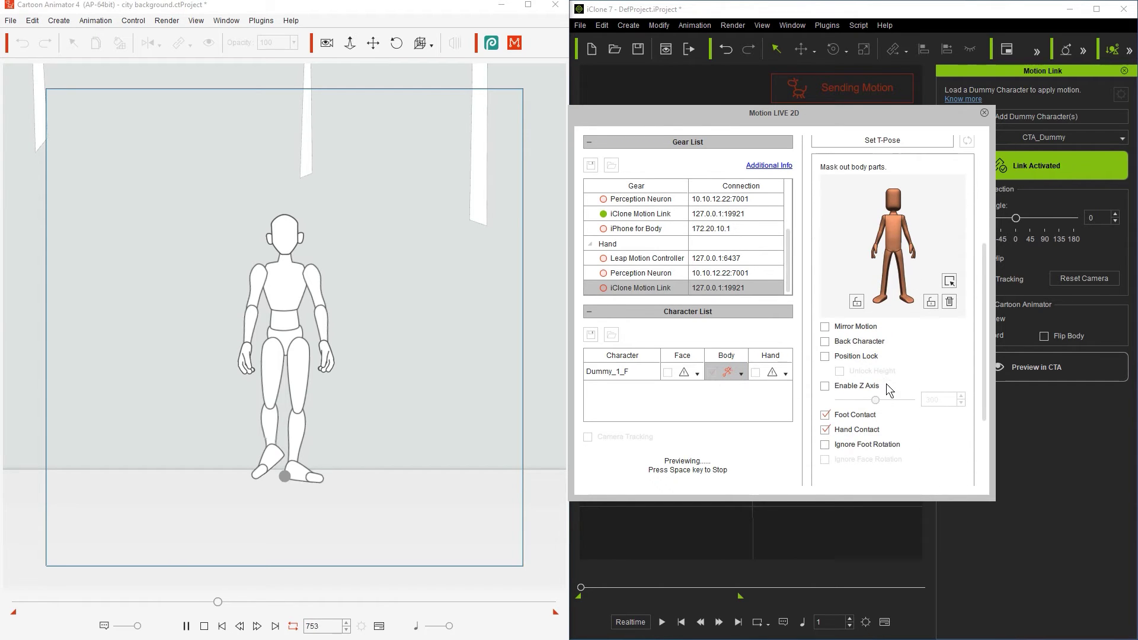
pyautogui.click(825, 387)
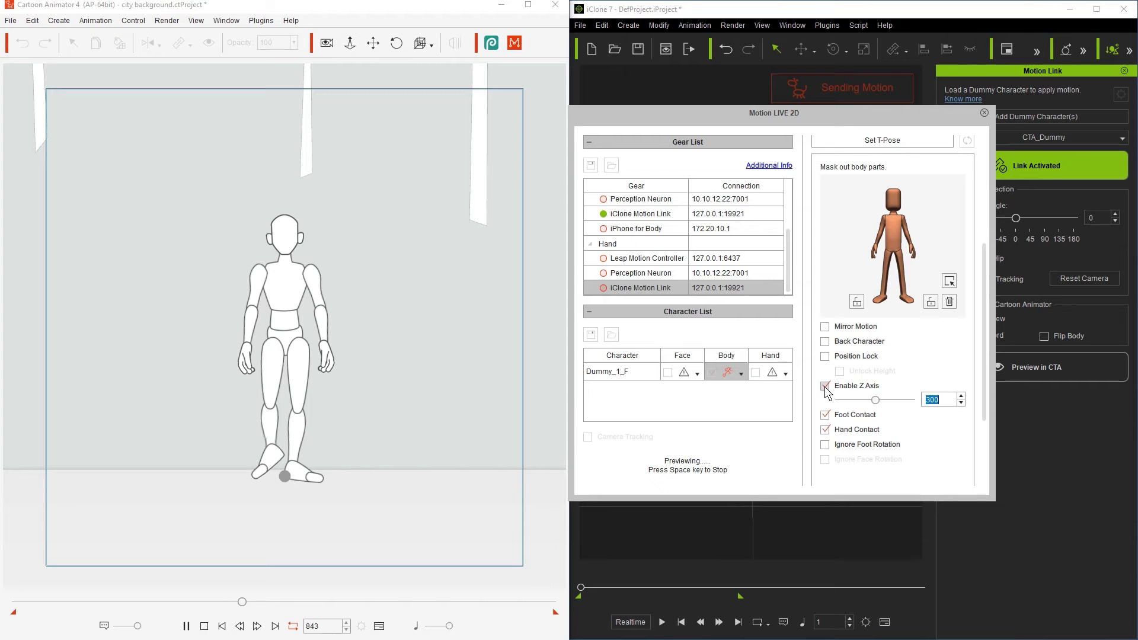
# Step: Preview the Z-depth walk in Cartoon Animator, stop it, and preview it again
pyautogui.click(1078, 427)
pyautogui.click(1086, 367)
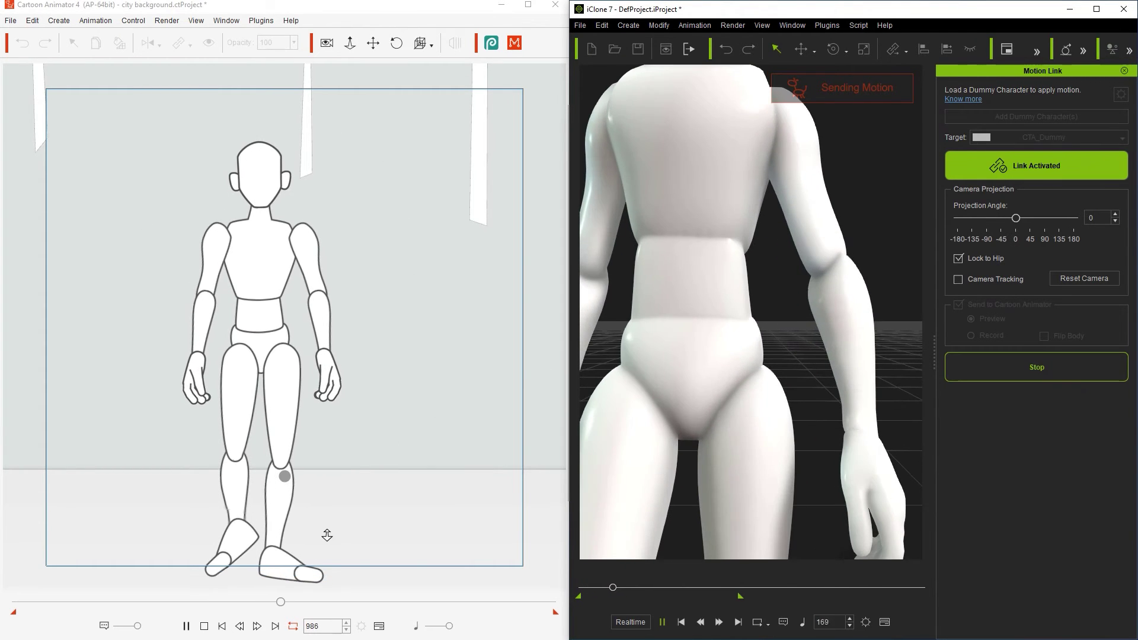
pyautogui.click(993, 365)
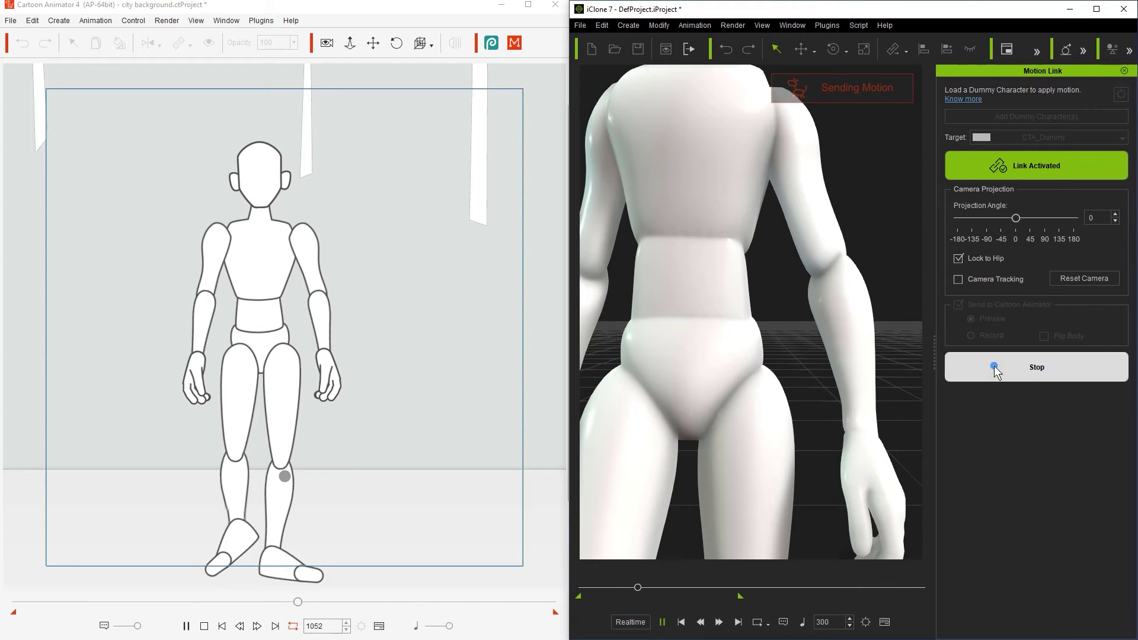
pyautogui.click(491, 42)
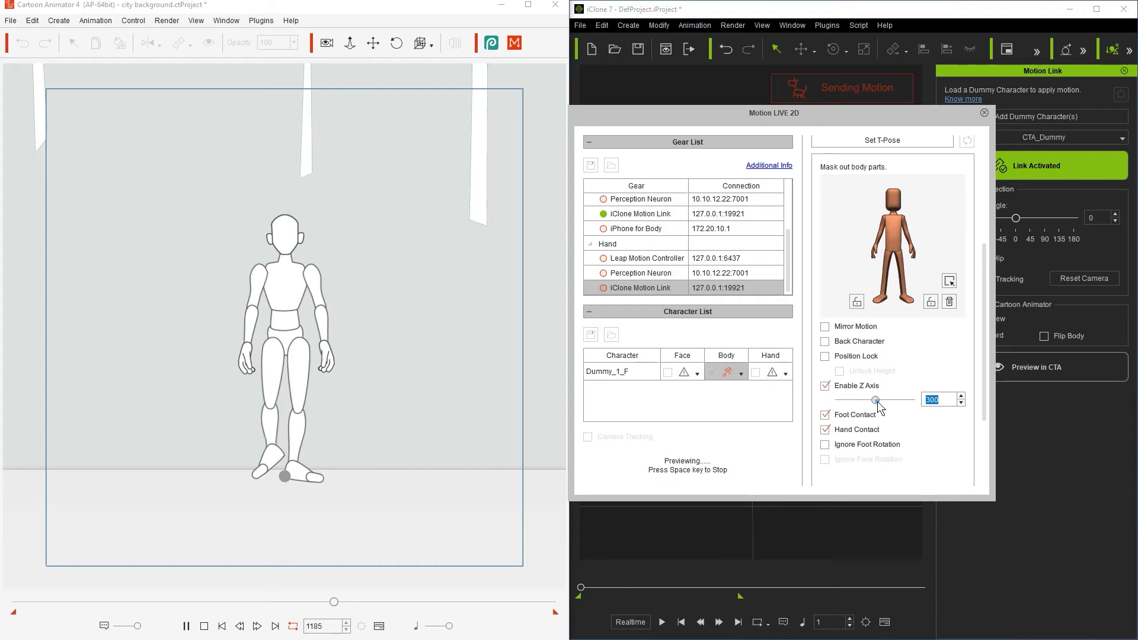
pyautogui.click(1087, 428)
pyautogui.click(1106, 365)
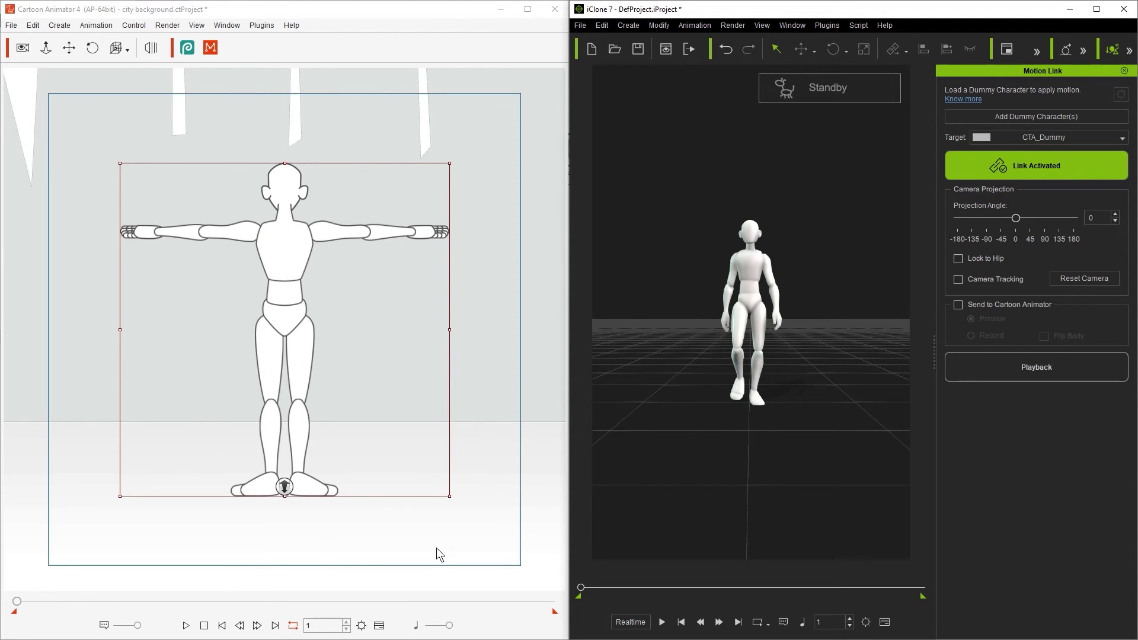
# Step: Send the walk to Cartoon Animator, play and stop it, then set projection angle to -180
pyautogui.click(987, 307)
pyautogui.click(1016, 372)
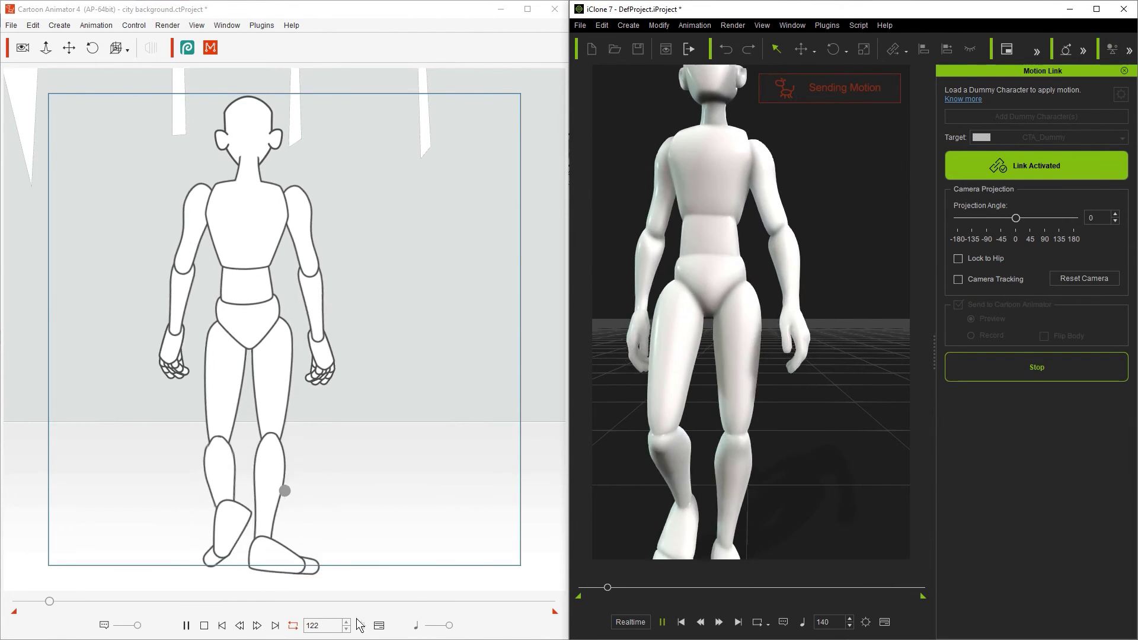
pyautogui.click(986, 364)
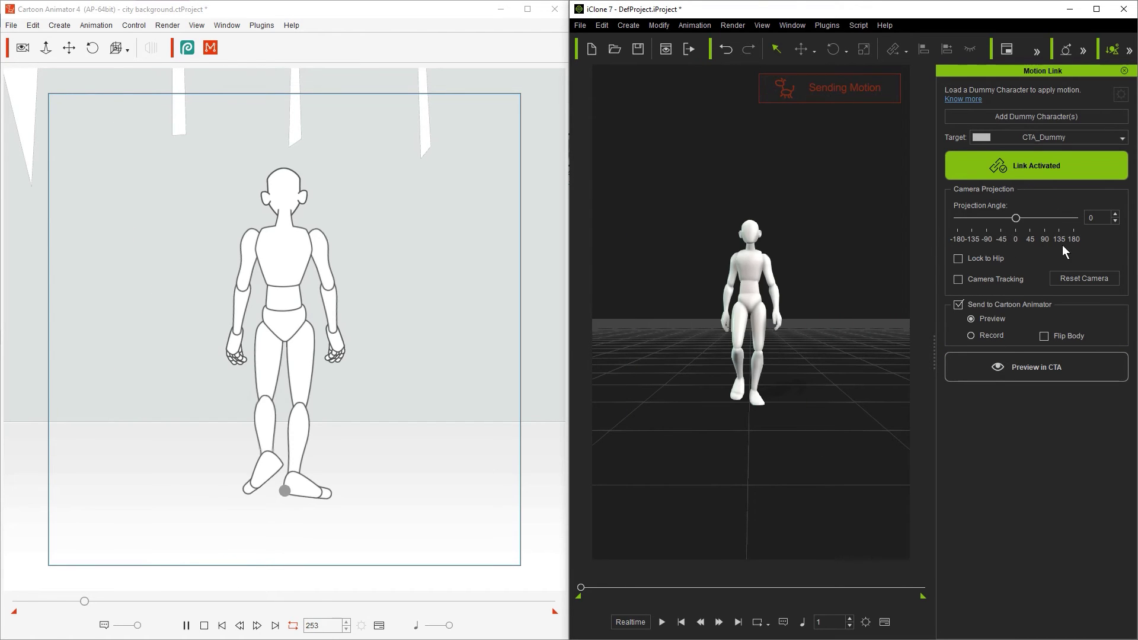
pyautogui.moveTo(1015, 218); pyautogui.dragTo(954, 218)
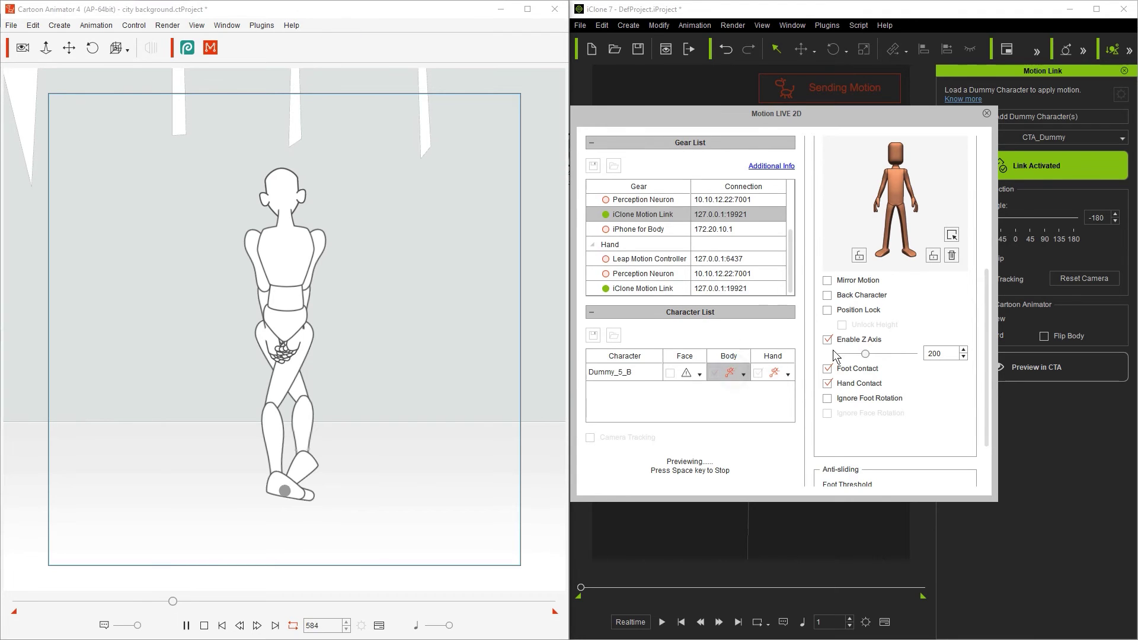
# Step: Tick Back Character and preview the dummy walking away from the camera in Cartoon Animator
pyautogui.click(827, 295)
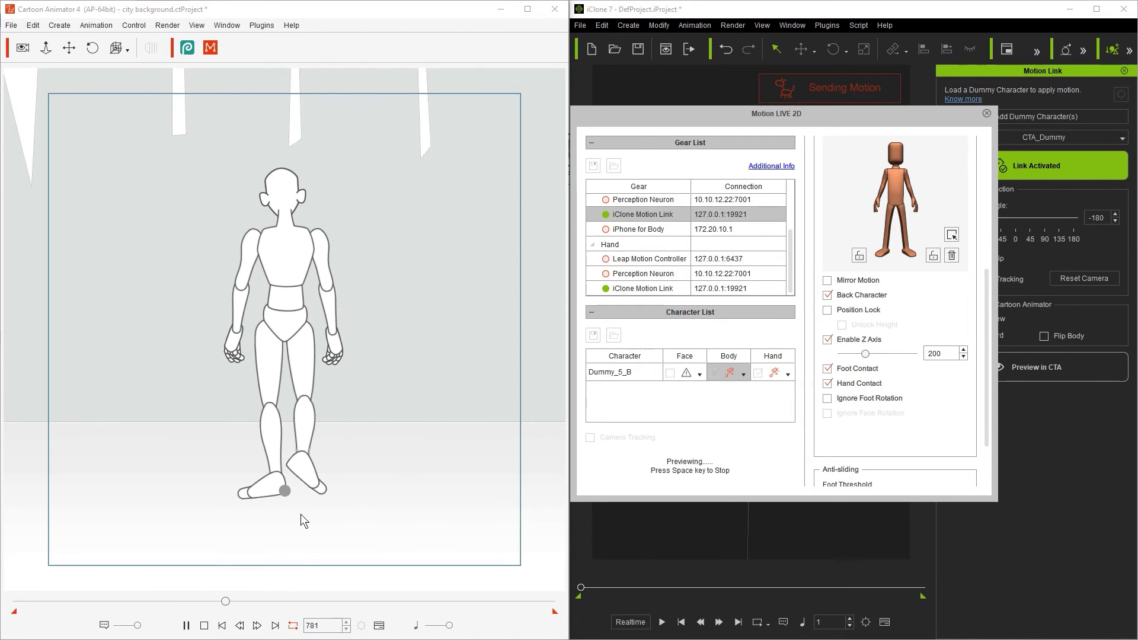
pyautogui.click(994, 509)
pyautogui.click(1096, 366)
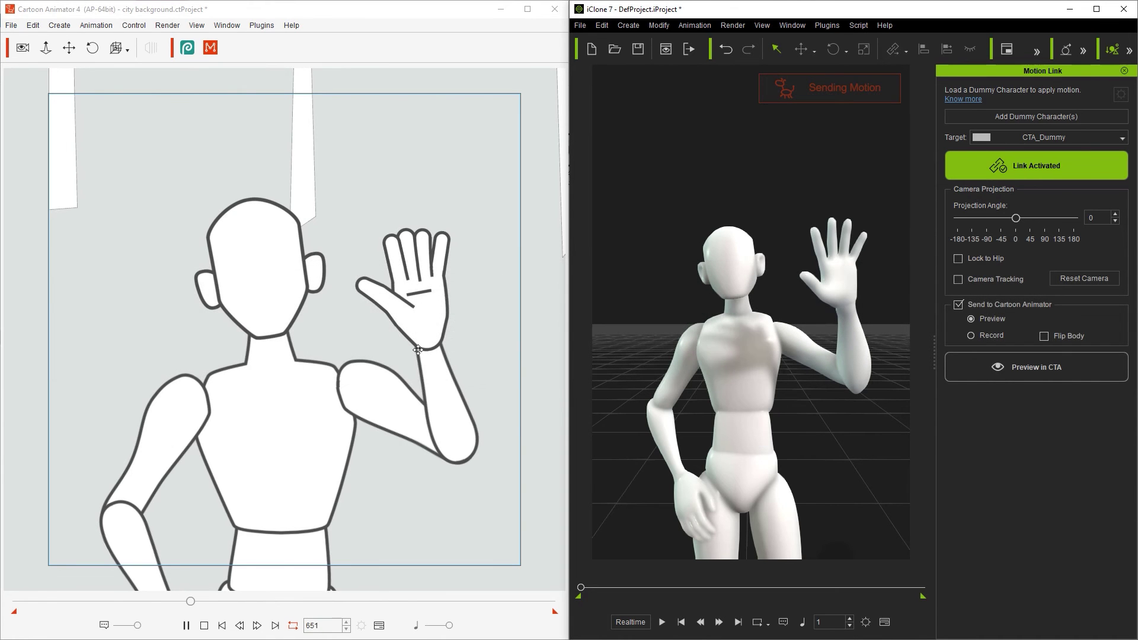
# Step: Preview the waving hand on the cartoon dummy, stop it, and return to Motion LIVE 2D
pyautogui.click(959, 364)
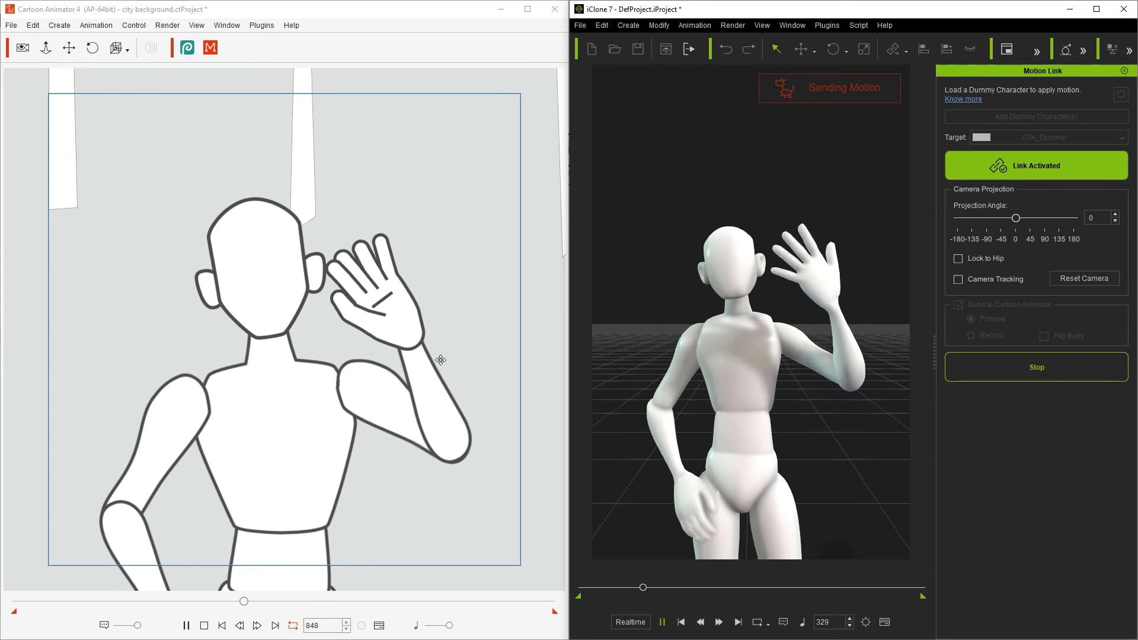
pyautogui.click(976, 374)
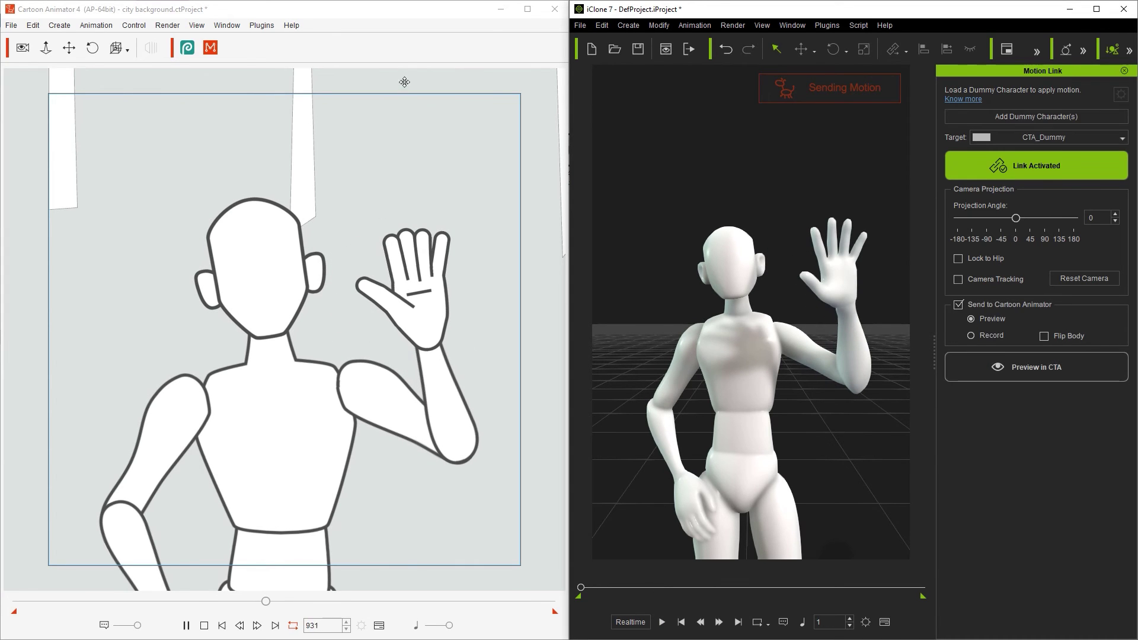
pyautogui.click(401, 55)
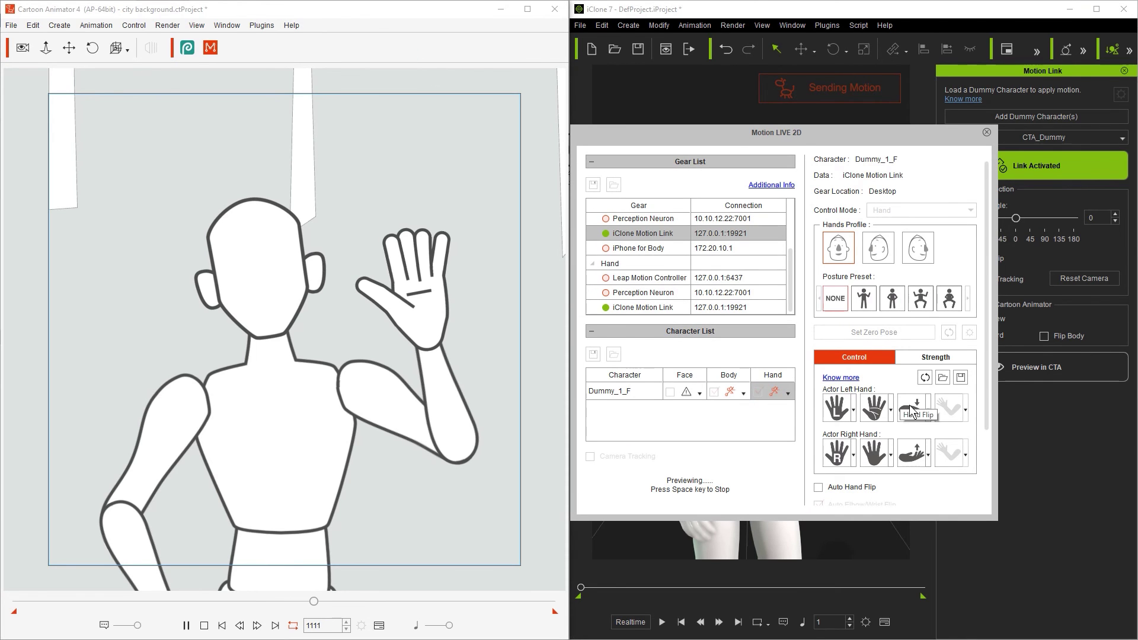
# Step: Preview the wave with Auto Hand Flip on, then tilt the chest back to raise the arms
pyautogui.scroll(-2, 902, 434)
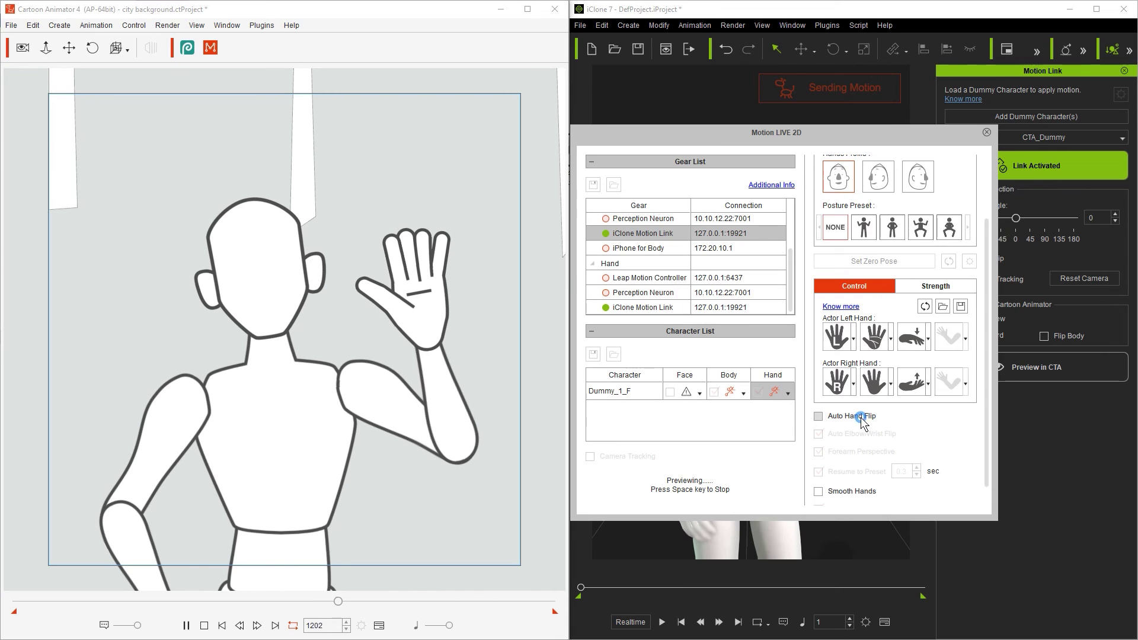
pyautogui.click(1030, 437)
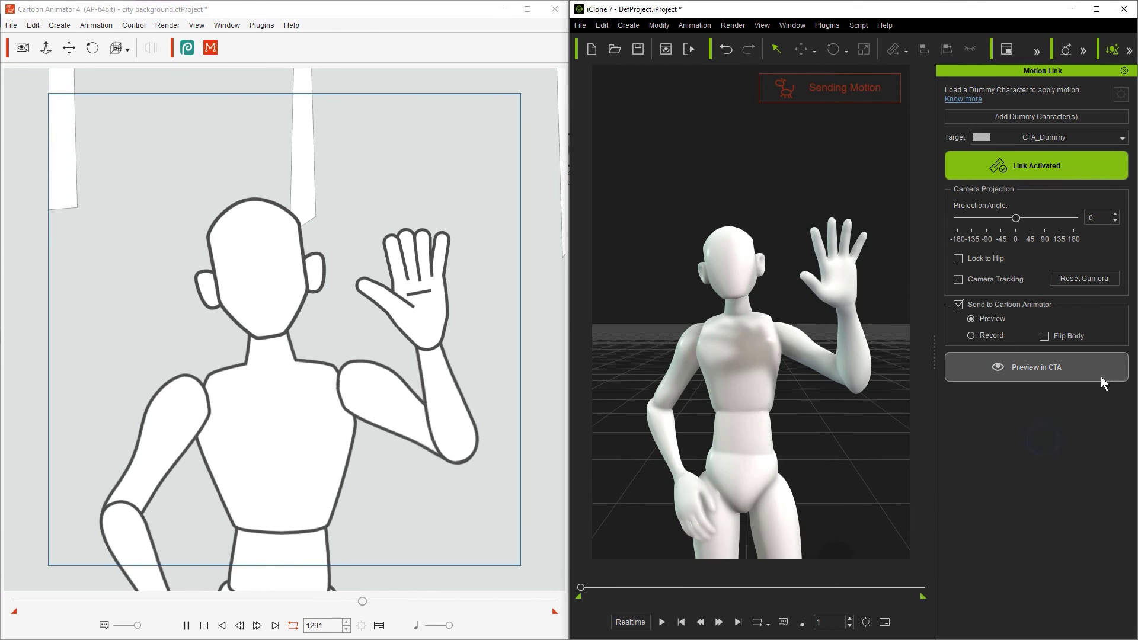
pyautogui.click(1103, 372)
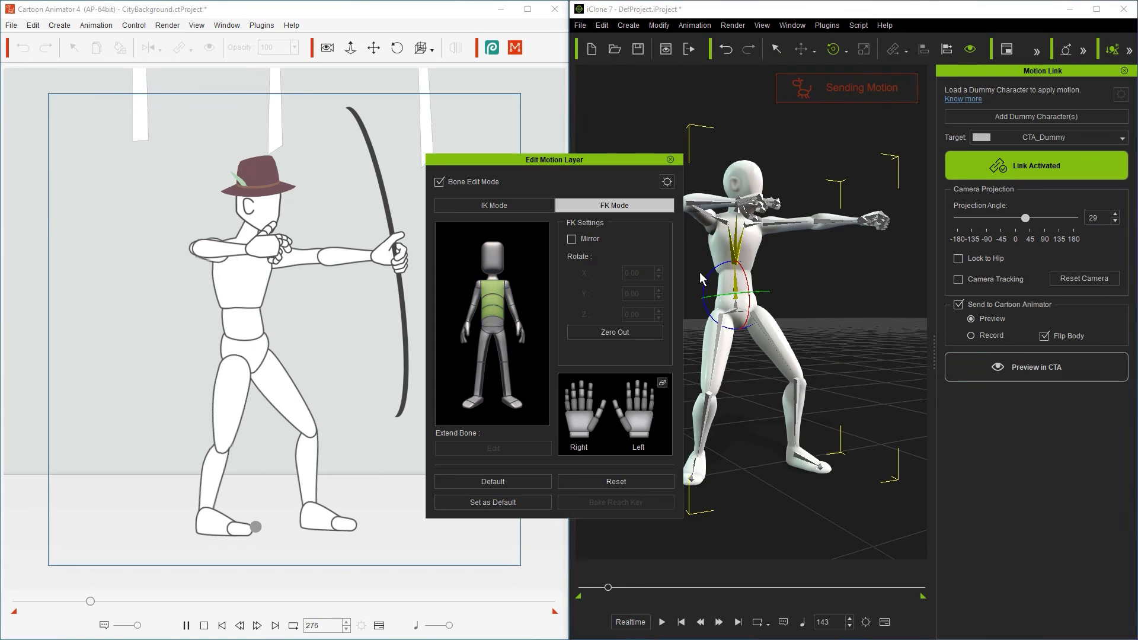
pyautogui.moveTo(701, 279); pyautogui.dragTo(702, 279)
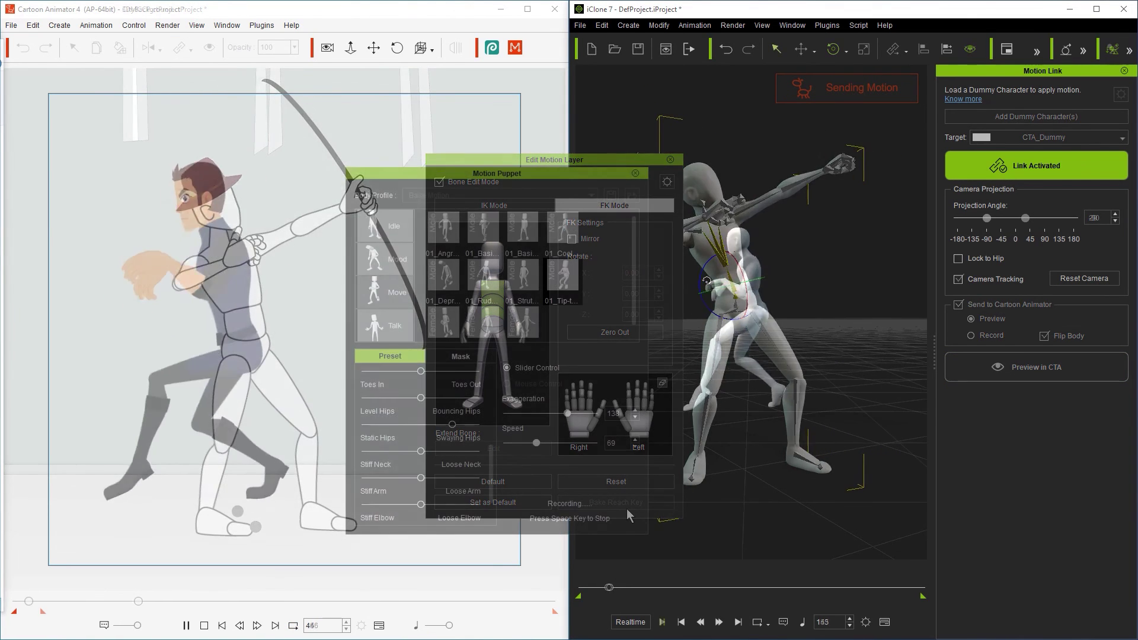